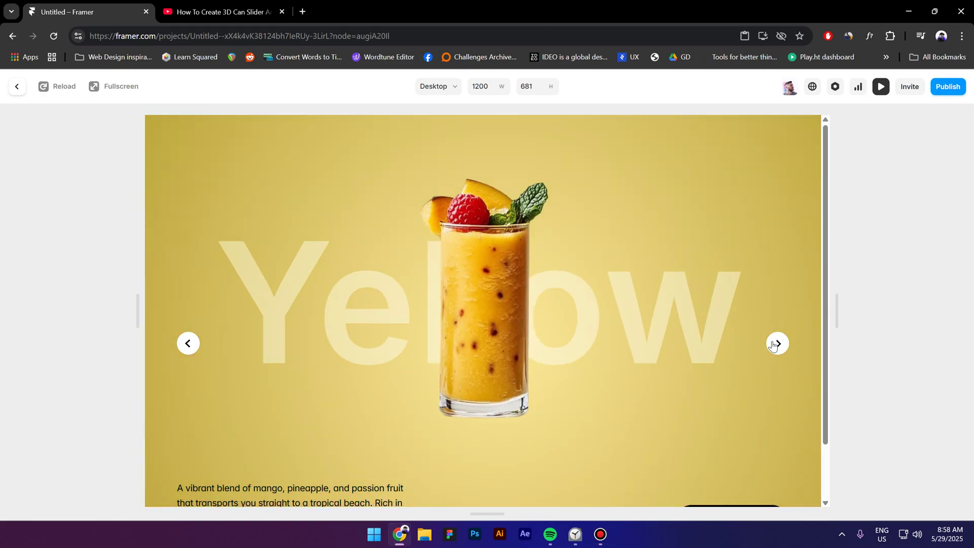
Step: Advance the preview carousel toward the yellow smoothie, check the tutorial video tab, then return to Framer
left_click(775, 344)
scroll(710, 305, "down", 1)
scroll(720, 310, "up", 1)
left_click(776, 346)
left_click(776, 348)
left_click(232, 12)
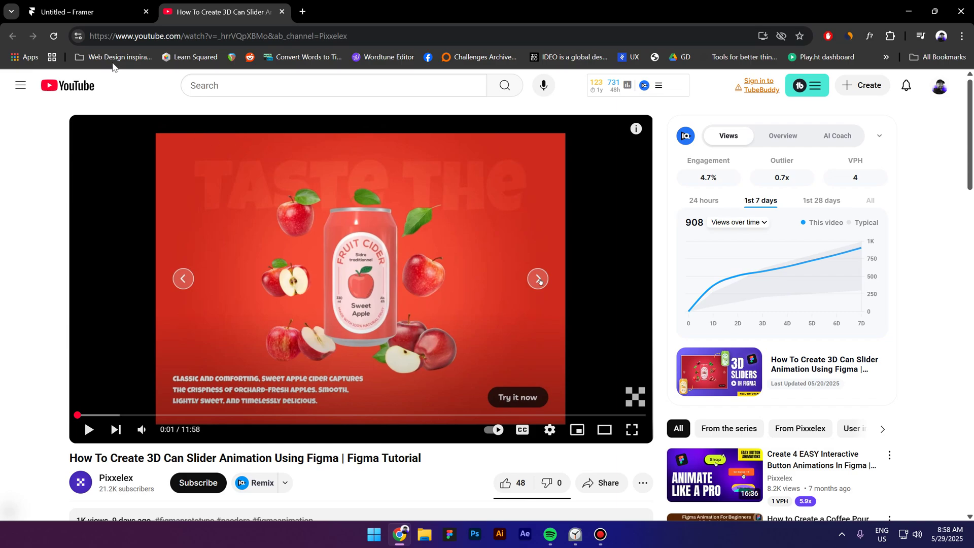
left_click(101, 11)
key("Escape")
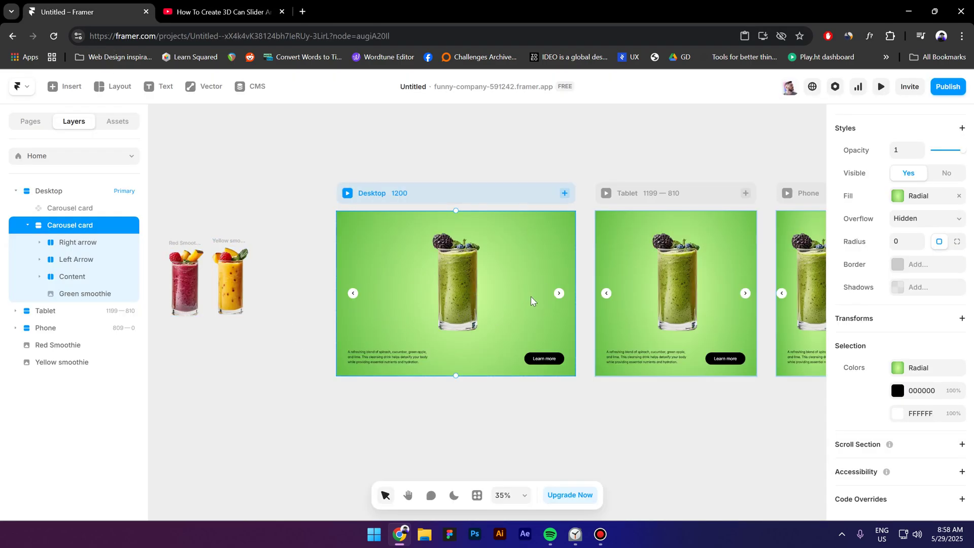
key("shift+2")
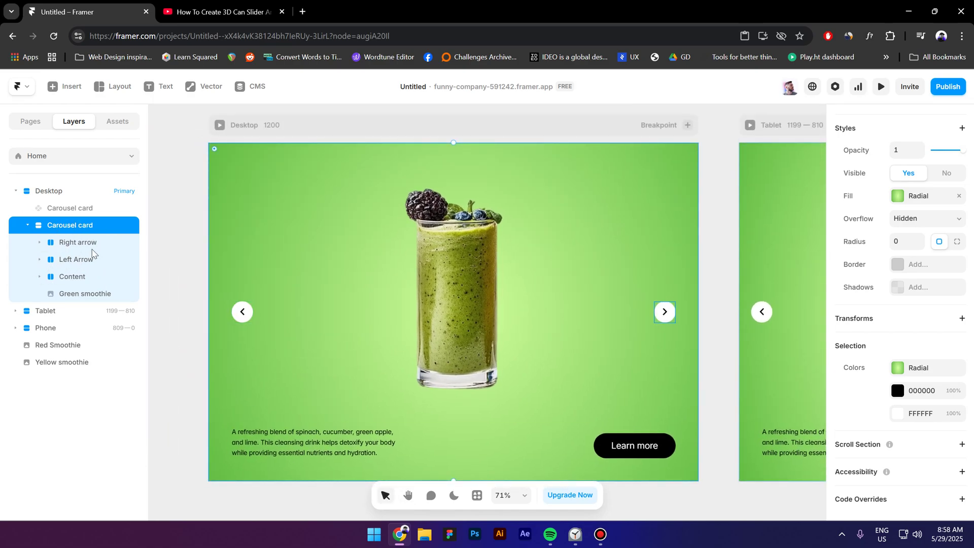
left_click(85, 245)
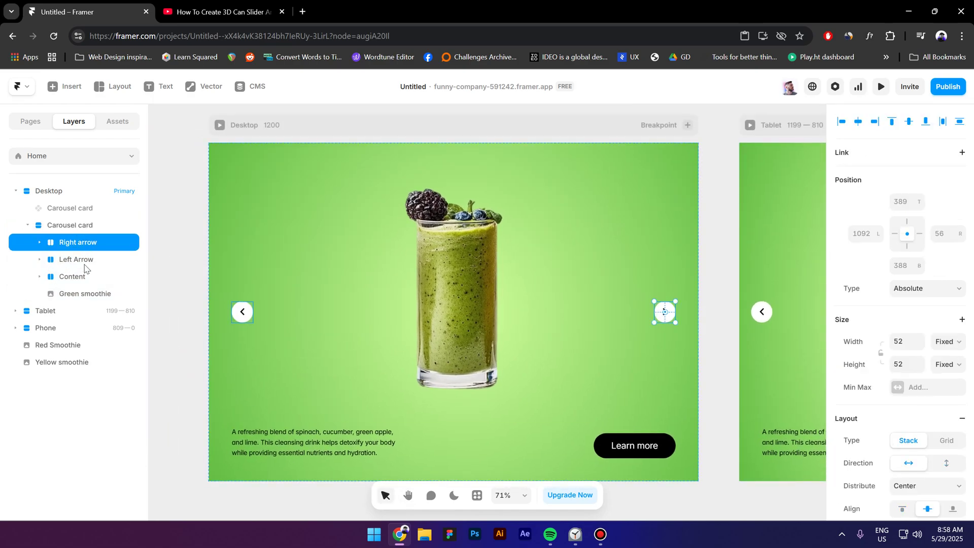
left_click(85, 262)
left_click(80, 247, "shift")
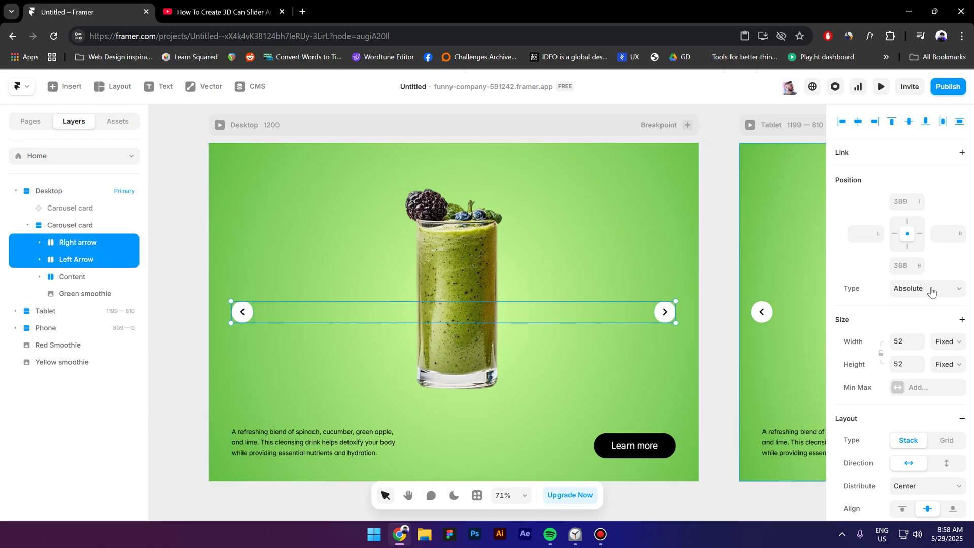
left_click(122, 276)
left_click(170, 326)
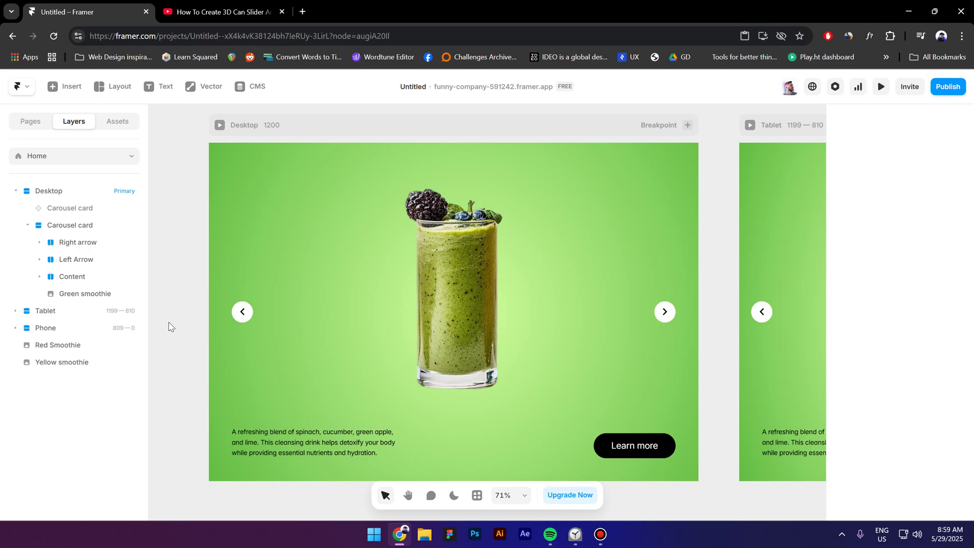
left_click(77, 278)
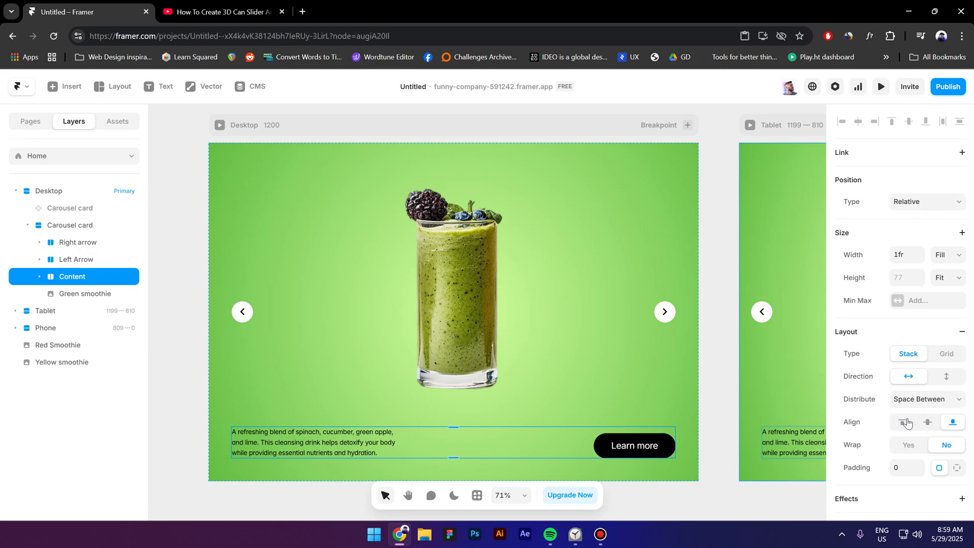
Step: Select the Red and Yellow smoothie images on the canvas
left_click(87, 293)
scroll(431, 312, "down", 5)
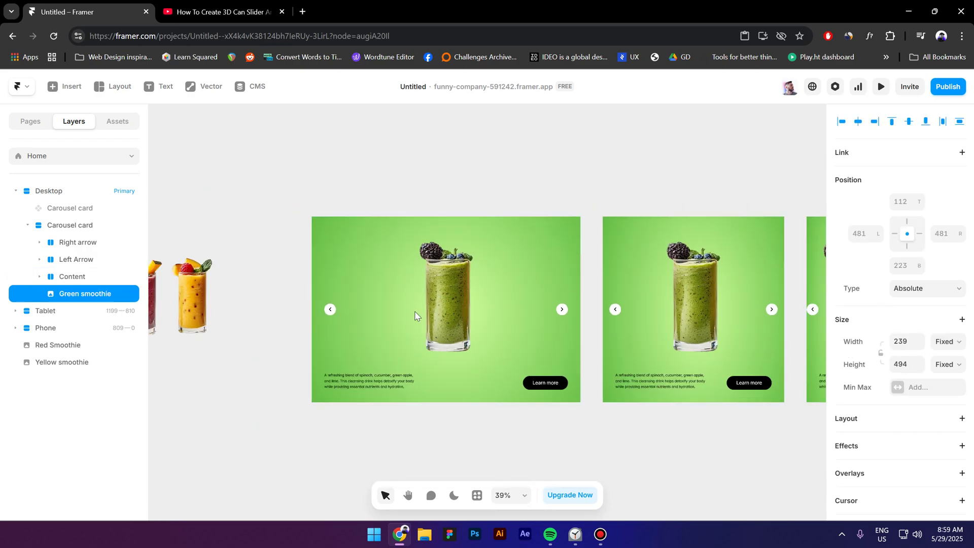
left_click_drag(289, 380, 420, 355)
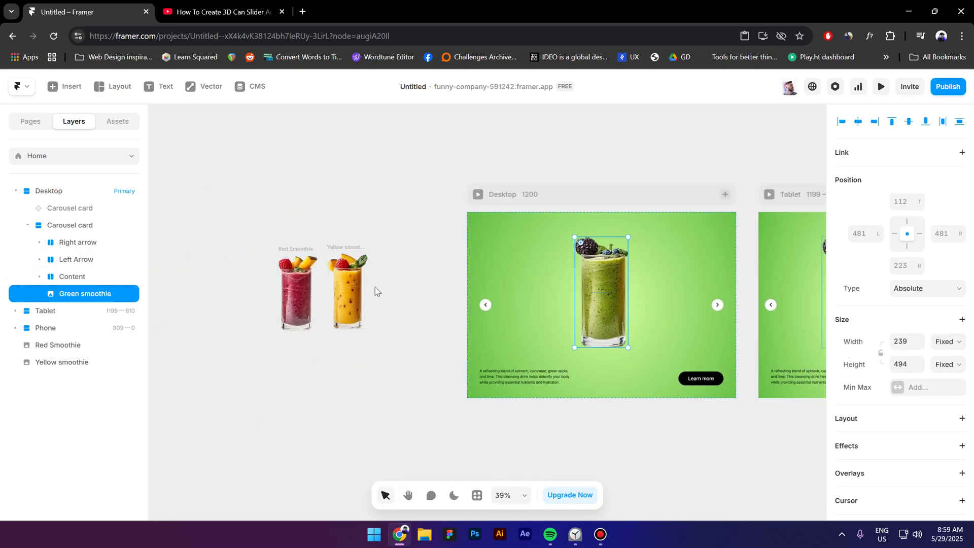
scroll(320, 386, "right", 3)
left_click_drag(316, 381, 170, 212)
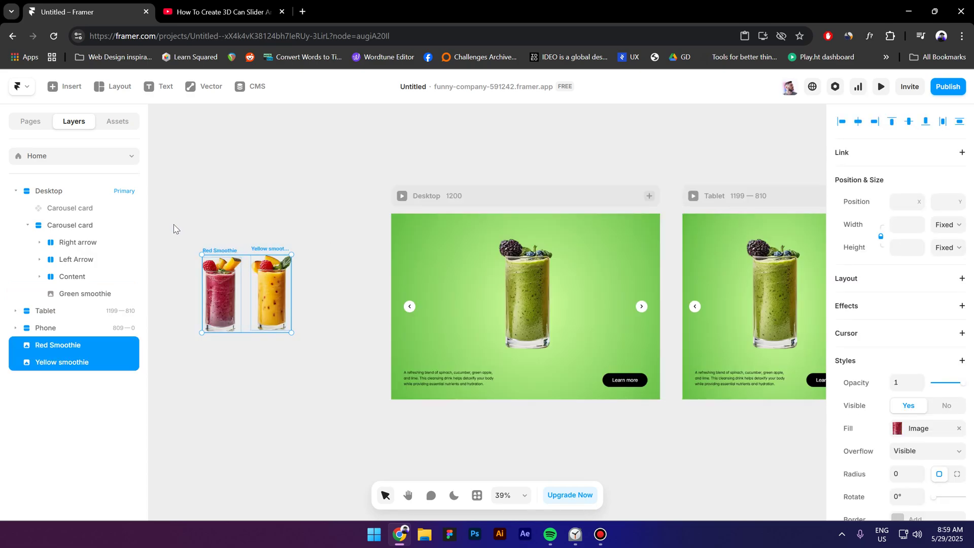
Step: Turn the Carousel card into a component and paste the Red and Yellow smoothies inside it
left_click(83, 228)
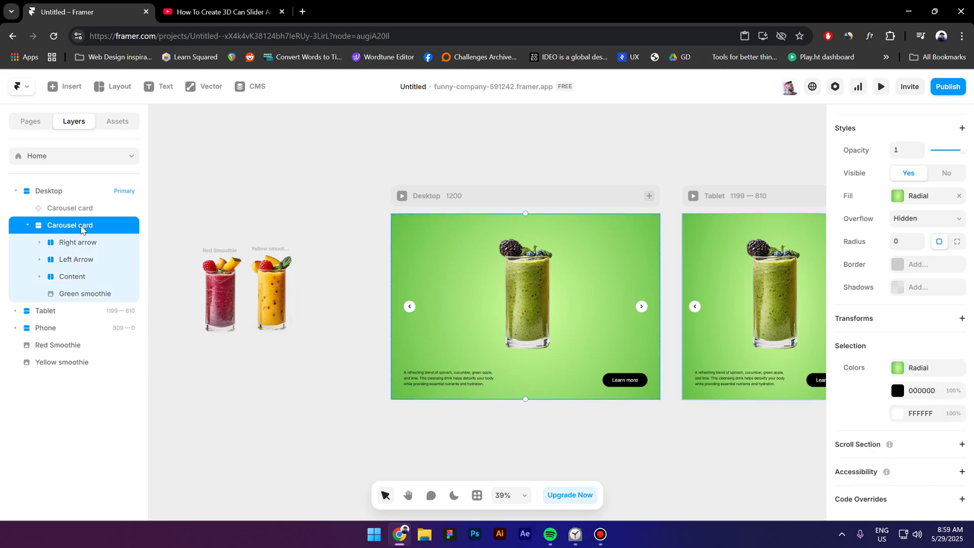
right_click(101, 231)
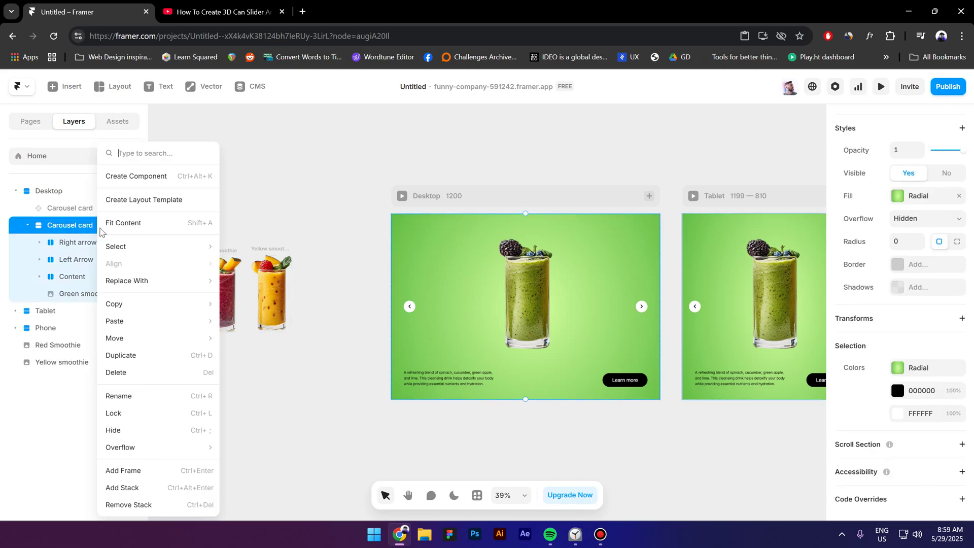
left_click(144, 178)
left_click(521, 333)
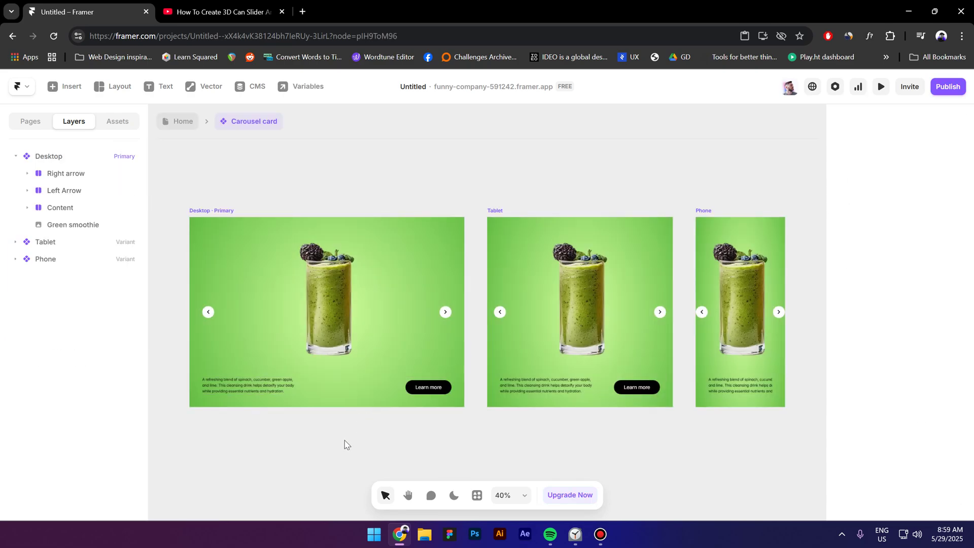
key("ctrl+v")
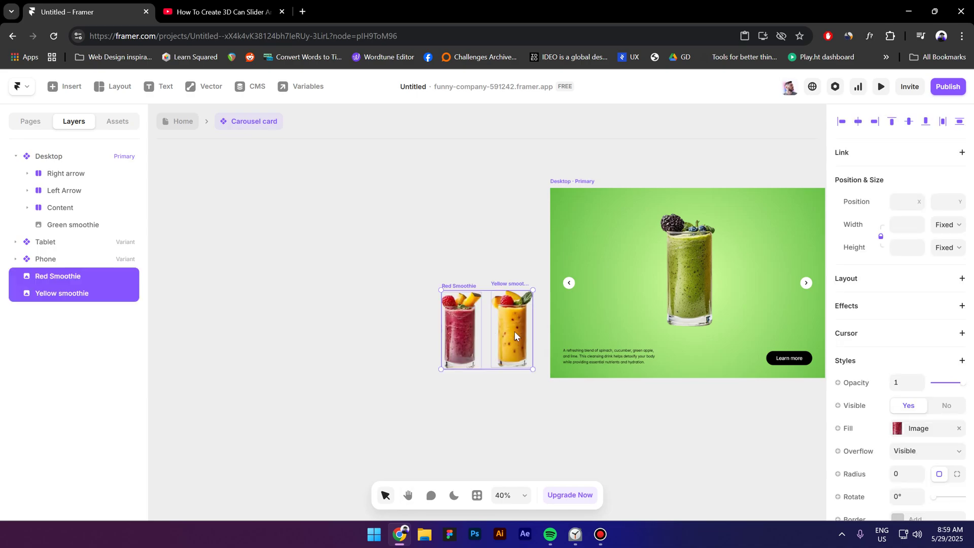
left_click_drag(514, 330, 406, 290)
left_click(430, 386)
Step: Delete the Tablet and Phone variants, leaving only the Desktop primary
scroll(270, 363, "down", 5)
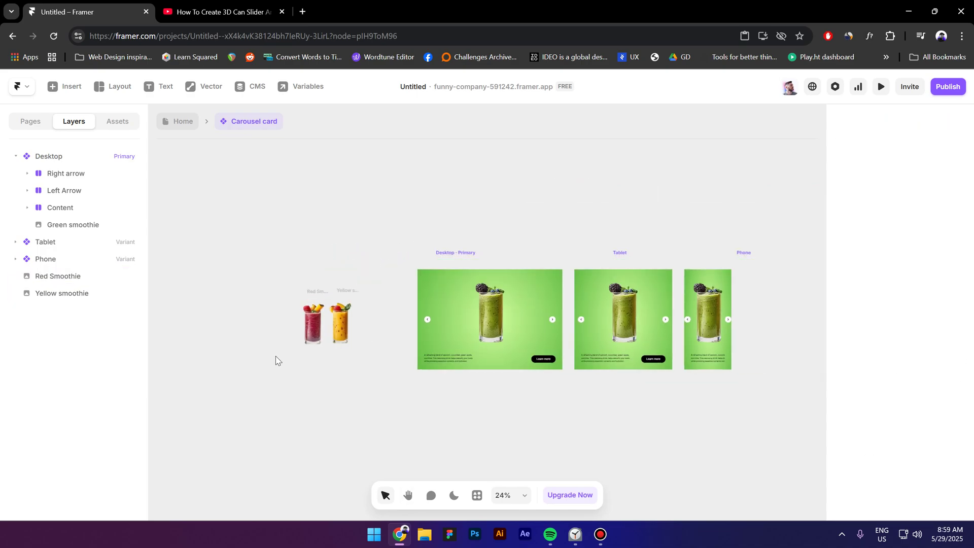
left_click(642, 274)
left_click(547, 274, "shift")
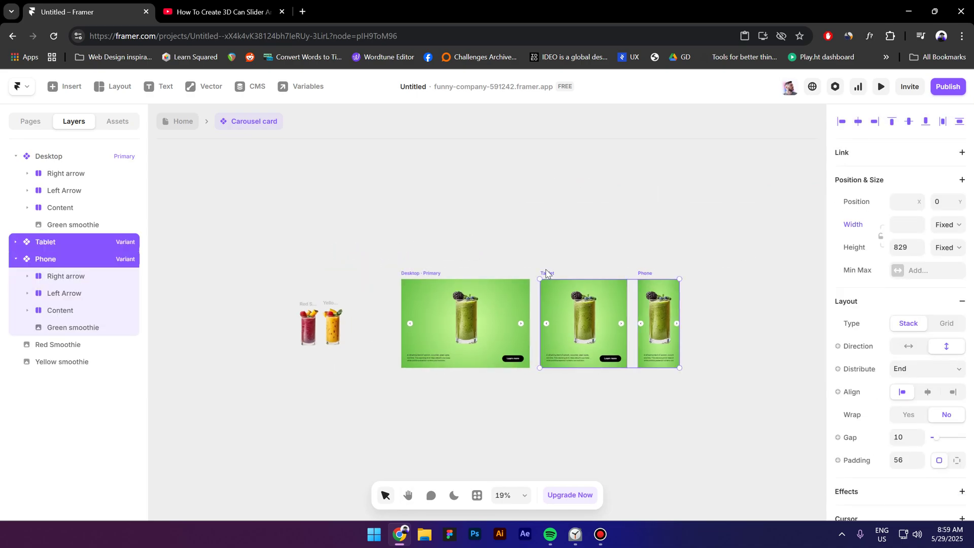
key("Delete")
scroll(560, 278, "up", 2)
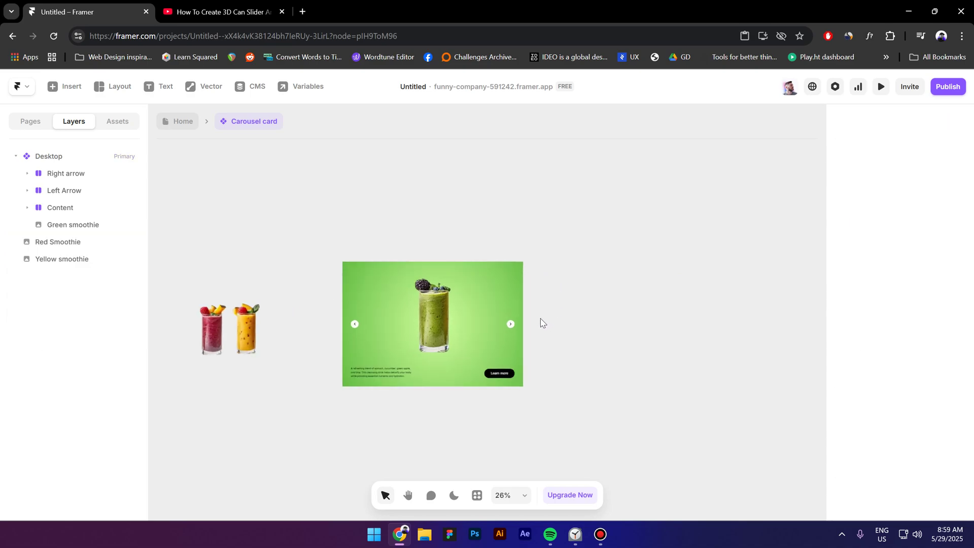
Step: Add a second and third variant of the Desktop card
left_click(390, 255)
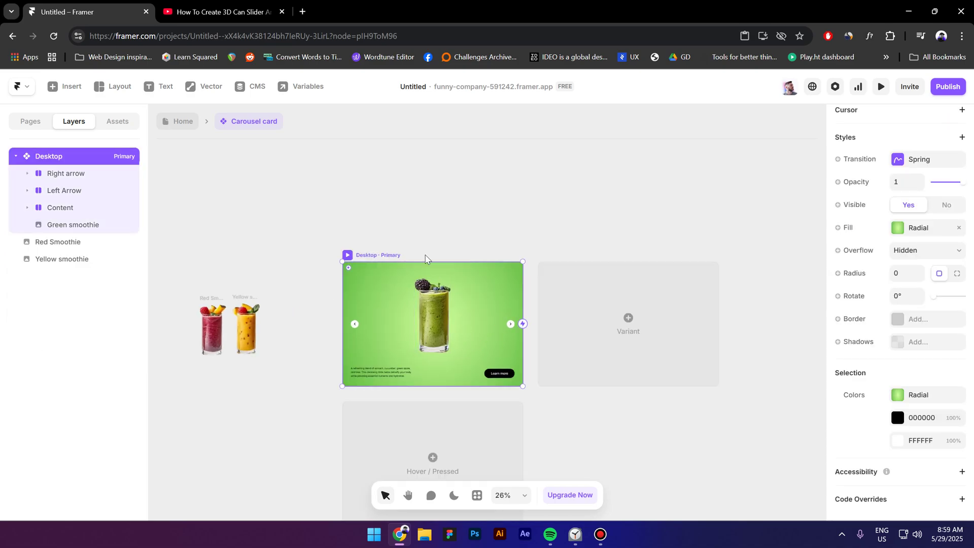
left_click(569, 327)
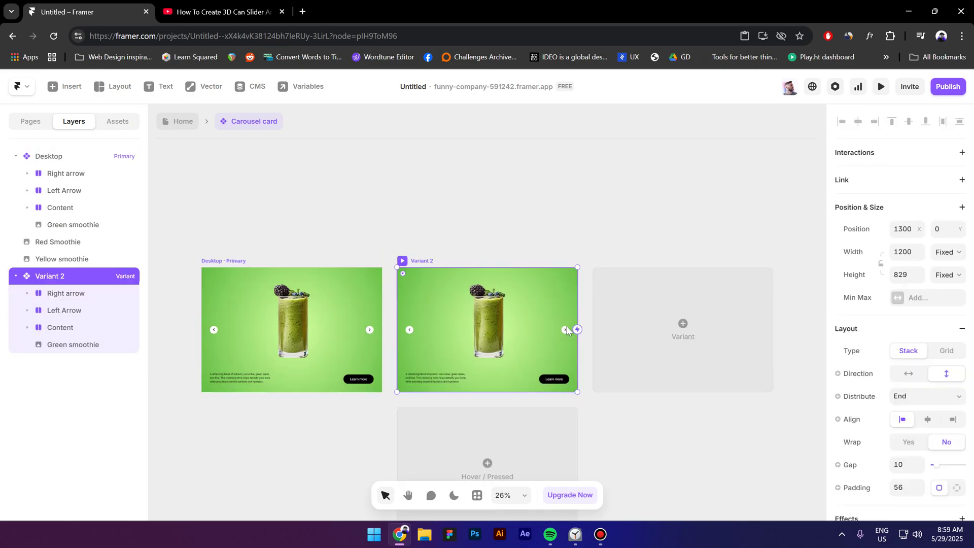
left_click(644, 331)
scroll(536, 366, "down", 1)
Step: Recolour Variant 2's background gradient to bright yellow
left_click(502, 265)
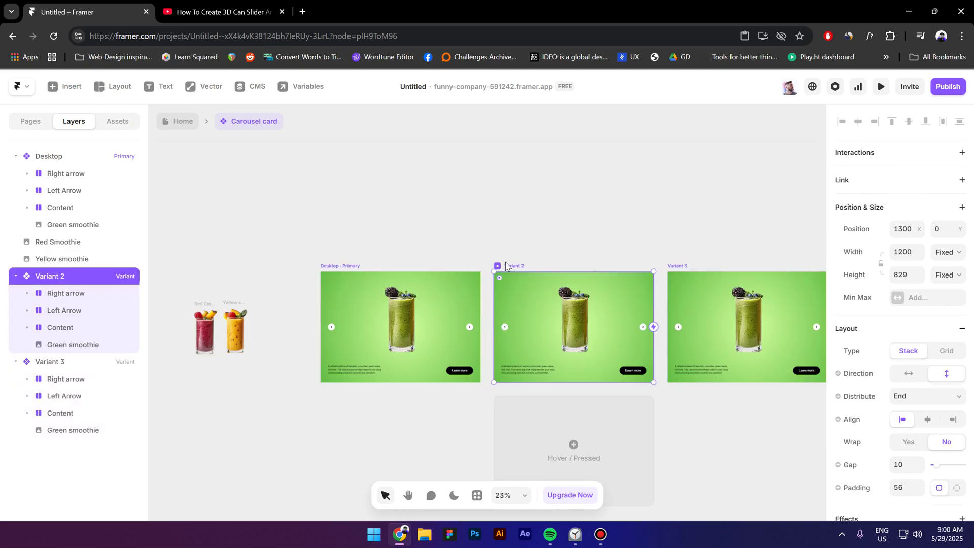
scroll(925, 407, "down", 5)
scroll(926, 407, "down", 1)
left_click(898, 350)
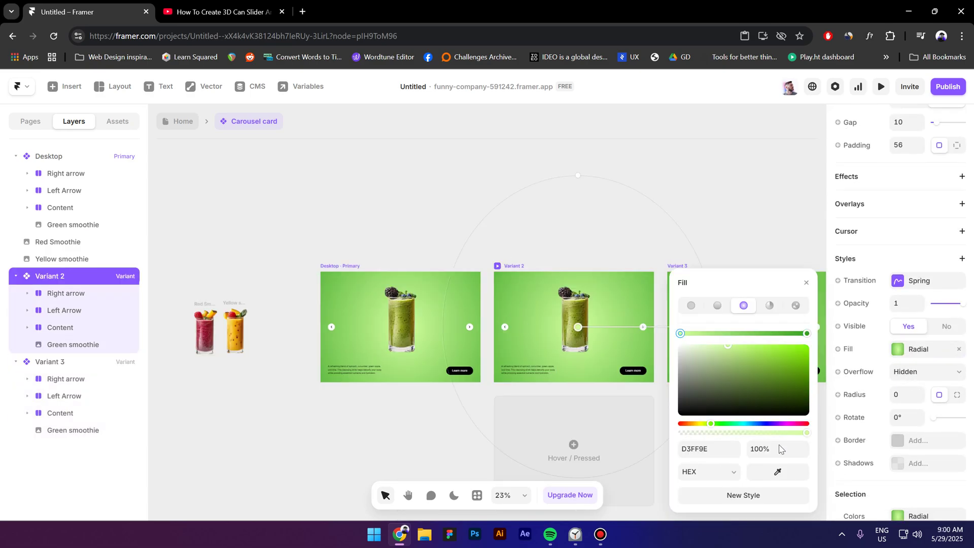
left_click(807, 334)
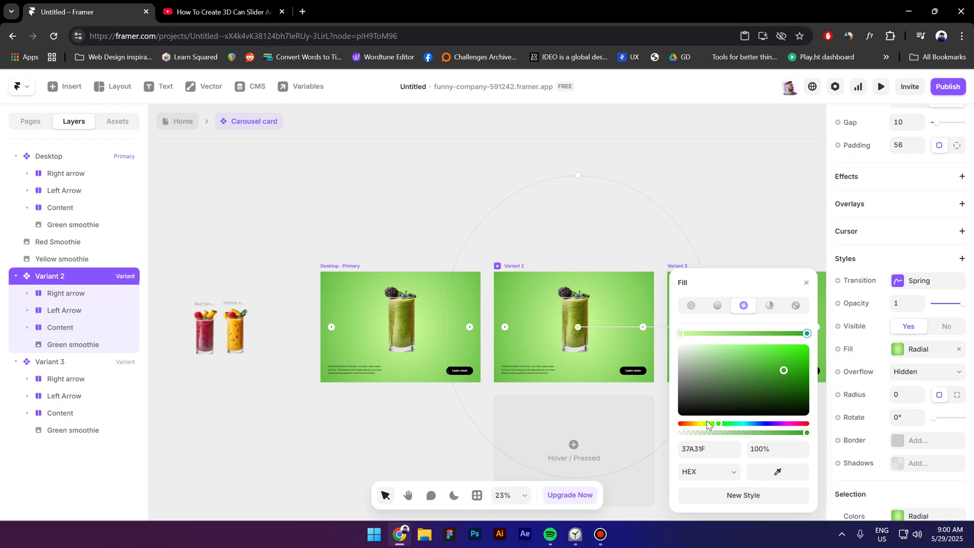
left_click_drag(708, 424, 696, 423)
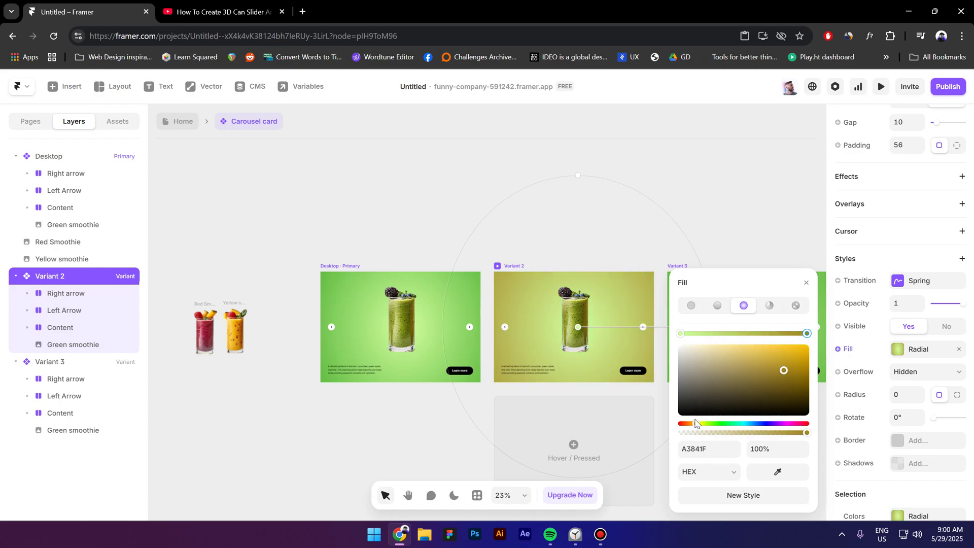
left_click_drag(753, 385, 756, 332)
key("Escape")
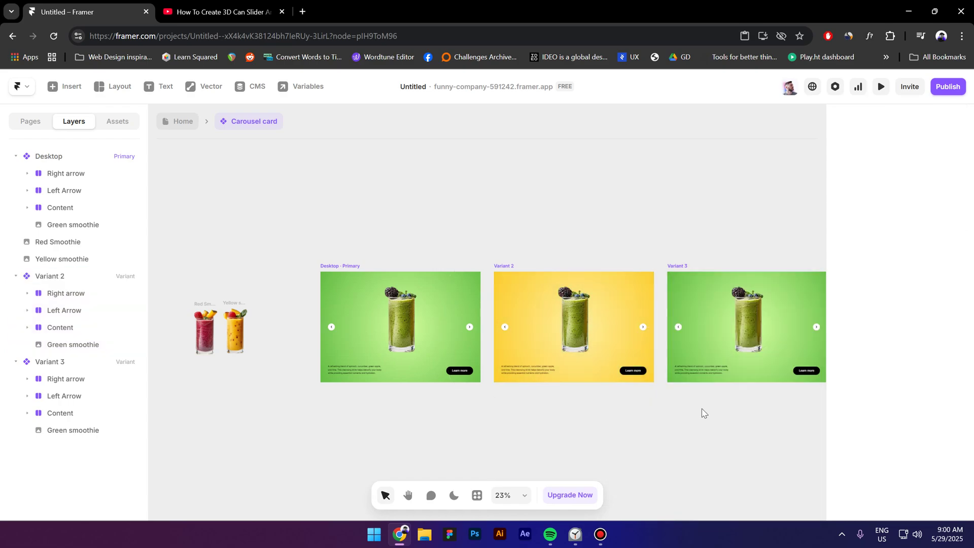
left_click_drag(707, 412, 570, 420)
Step: Select Variant 3 and open its radial fill colour editor for the red background
left_click(542, 276)
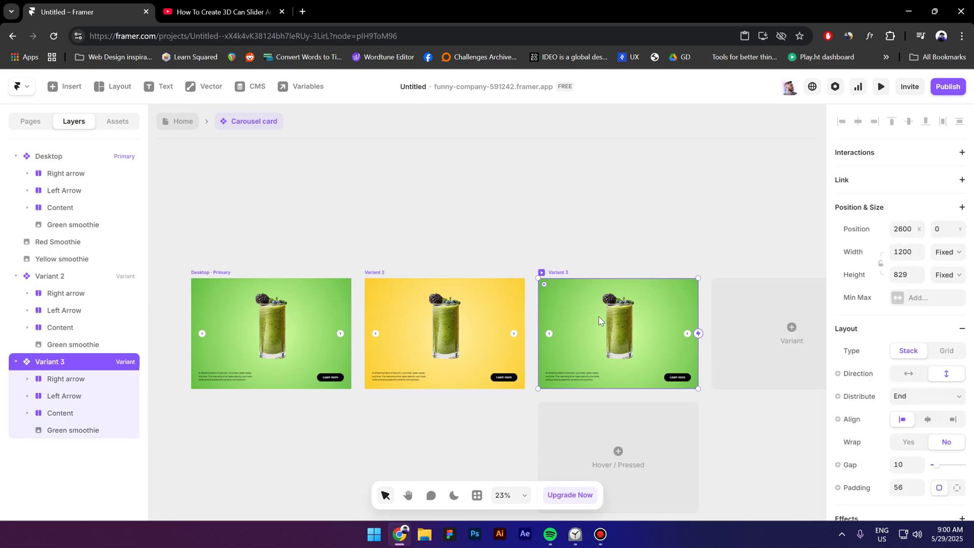
scroll(899, 420, "down", 5)
left_click(897, 407)
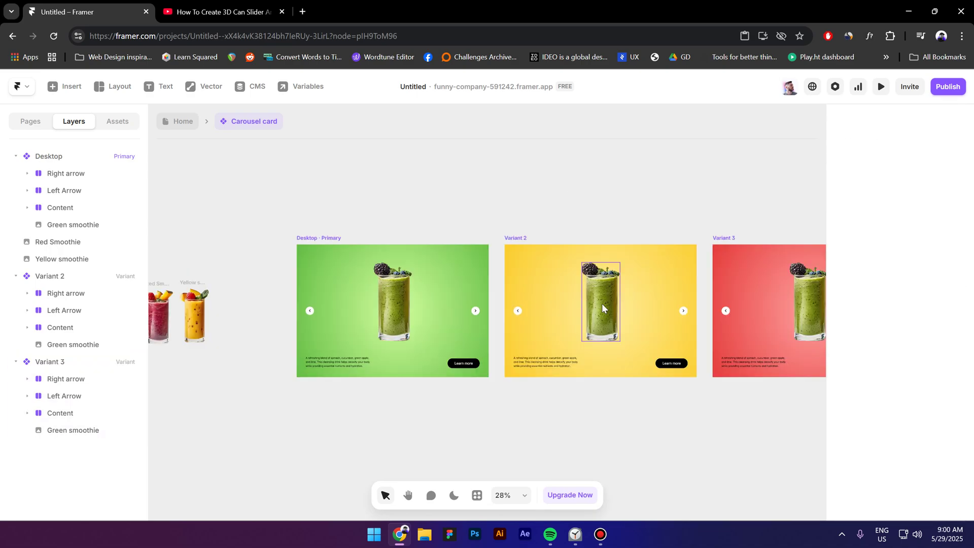
Step: Pull the green smoothie out of Variant 2 and paste a copy of the yellow smoothie in
left_click(600, 323)
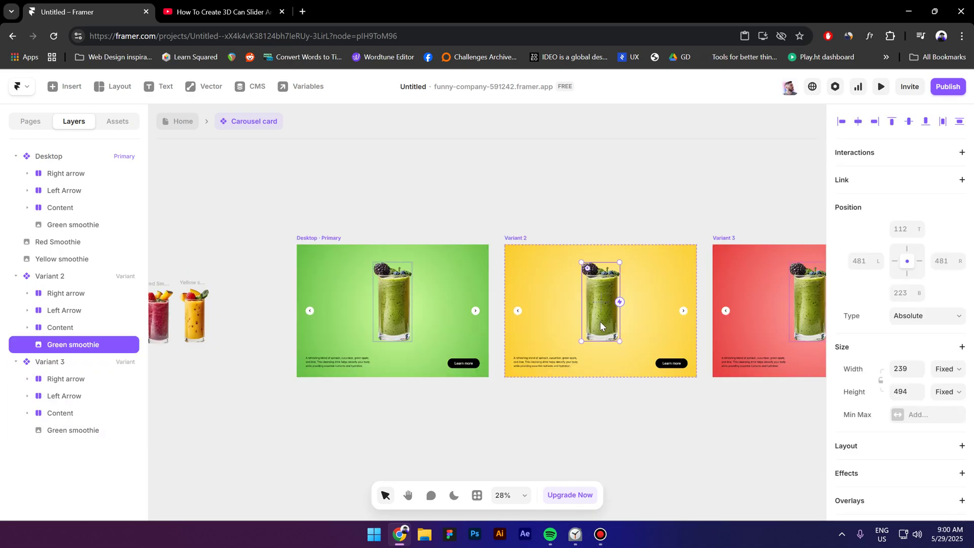
left_click_drag(601, 324, 601, 221)
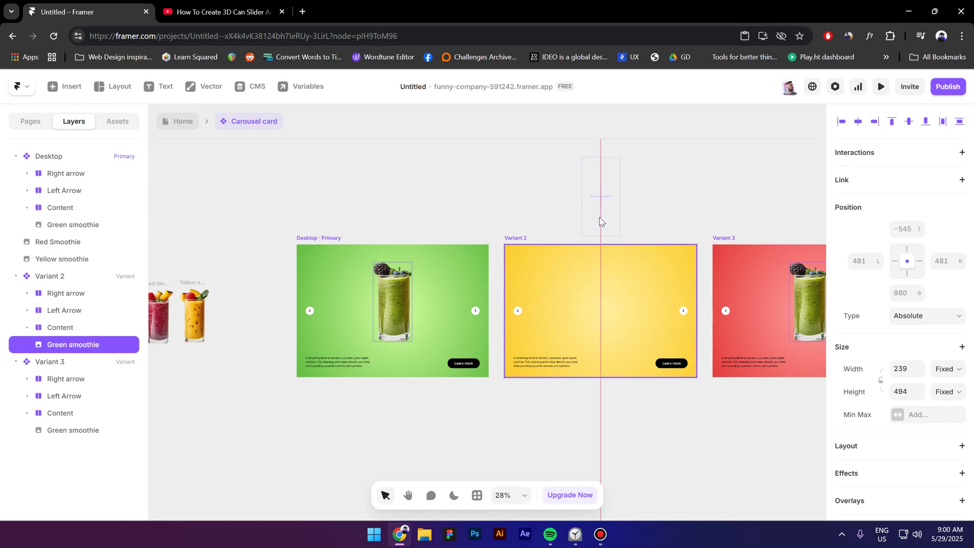
left_click_drag(600, 221, 600, 221)
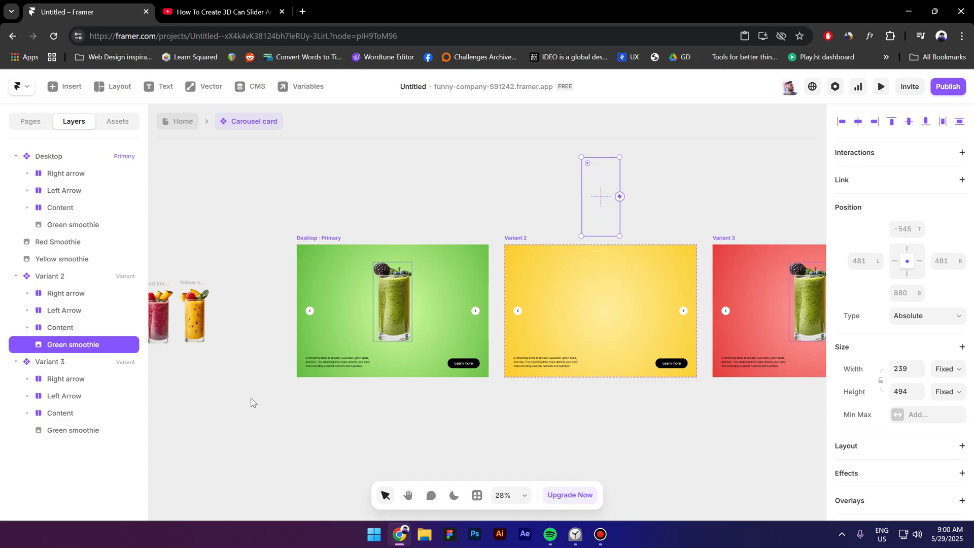
scroll(263, 375, "left", 3)
left_click(207, 326)
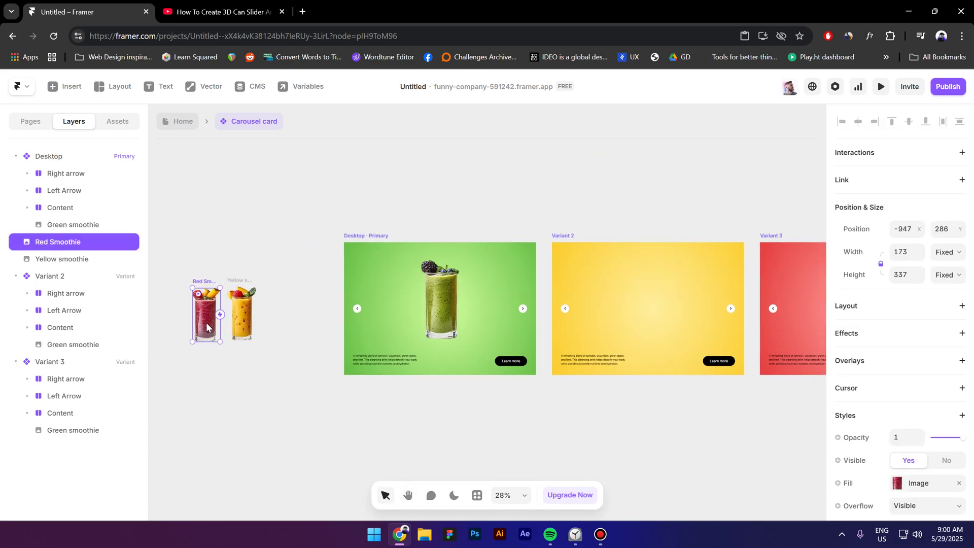
left_click(238, 334)
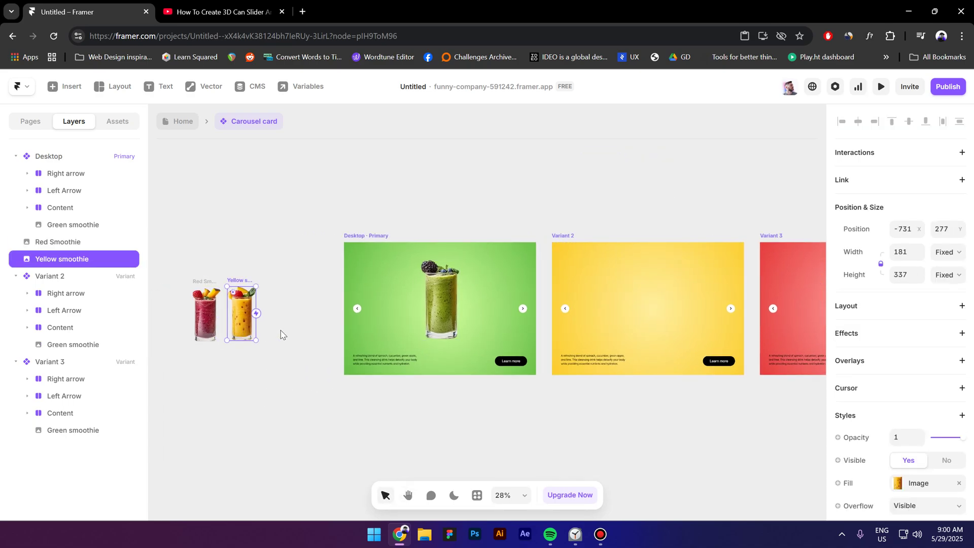
left_click(567, 237)
key("ctrl+v")
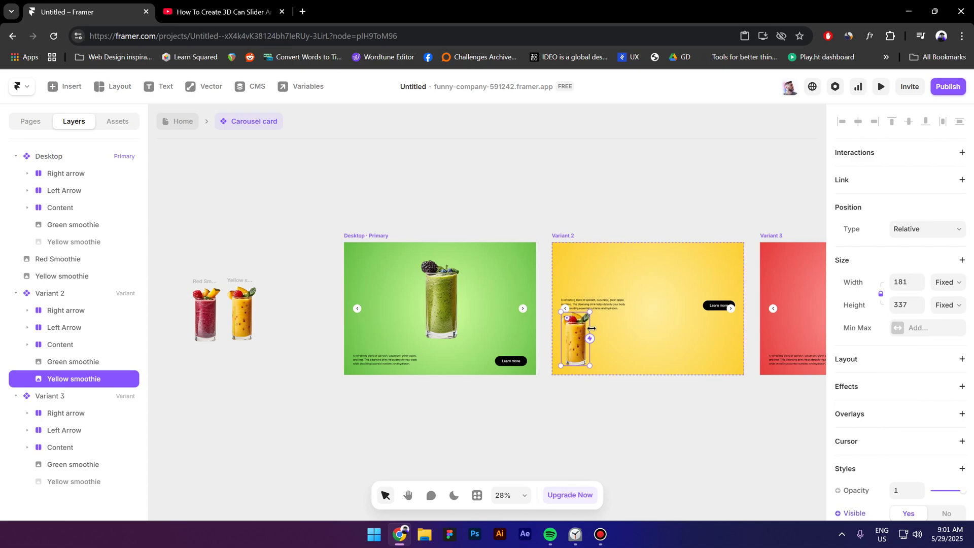
Step: Make the yellow smoothie absolutely positioned and centred in Variant 2
left_click(914, 232)
left_click(909, 256)
left_click(859, 122)
left_click(903, 124)
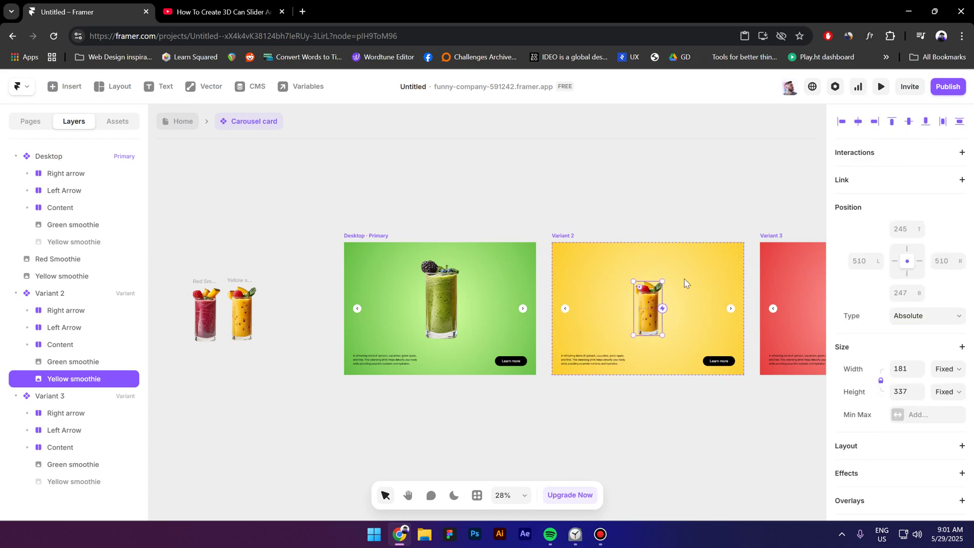
left_click_drag(655, 281, 649, 252)
Step: Give the yellow smoothie the green one's 494 height and nudge it into place
left_click(442, 304)
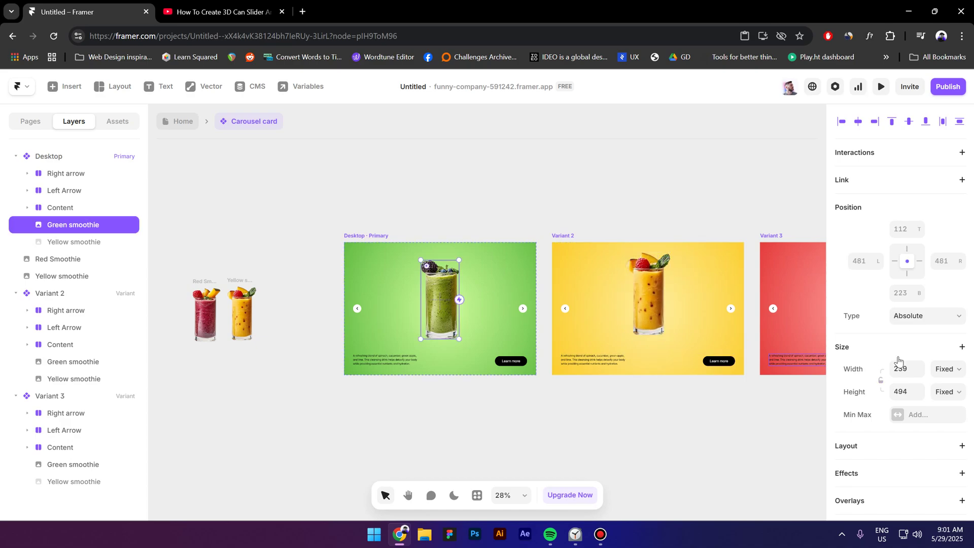
left_click(912, 394)
left_click(665, 323)
left_click(913, 392)
type("494")
key("Return")
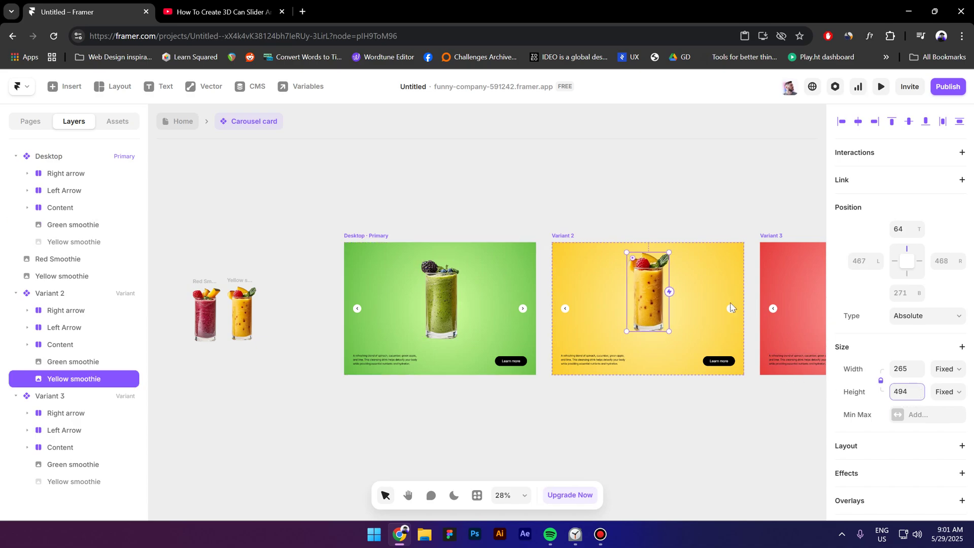
left_click_drag(640, 286, 646, 296)
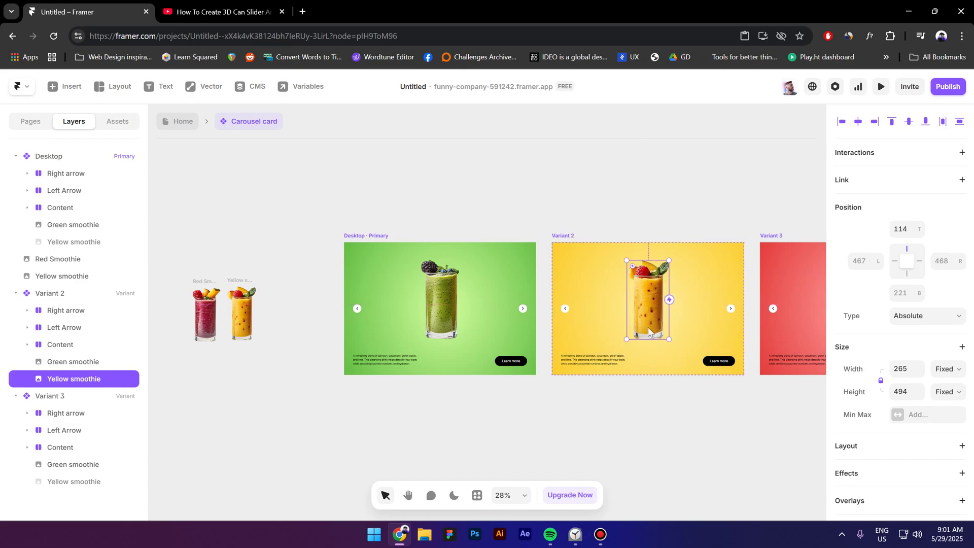
left_click(483, 426)
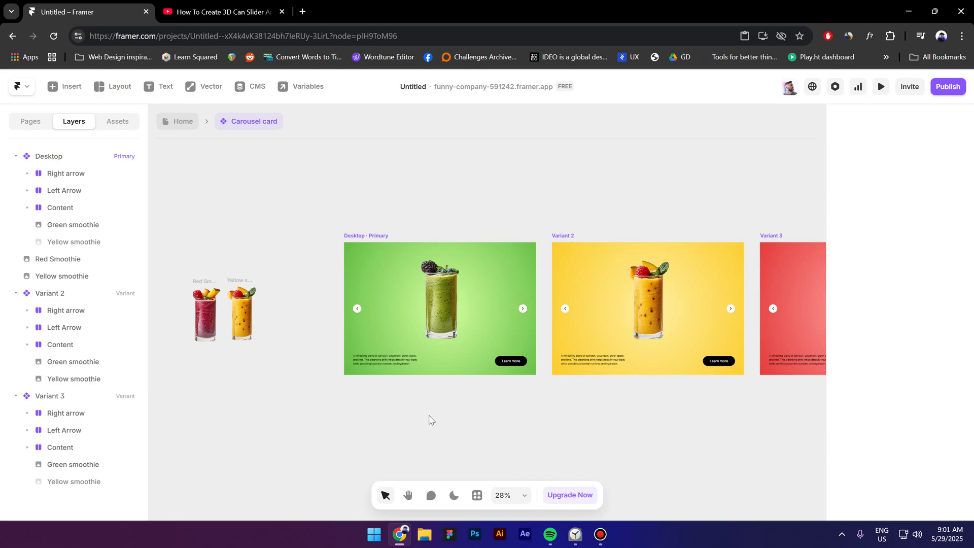
Step: Make the Desktop card's yellow smoothie layer visible and park it below the card
left_click_drag(376, 413, 399, 410)
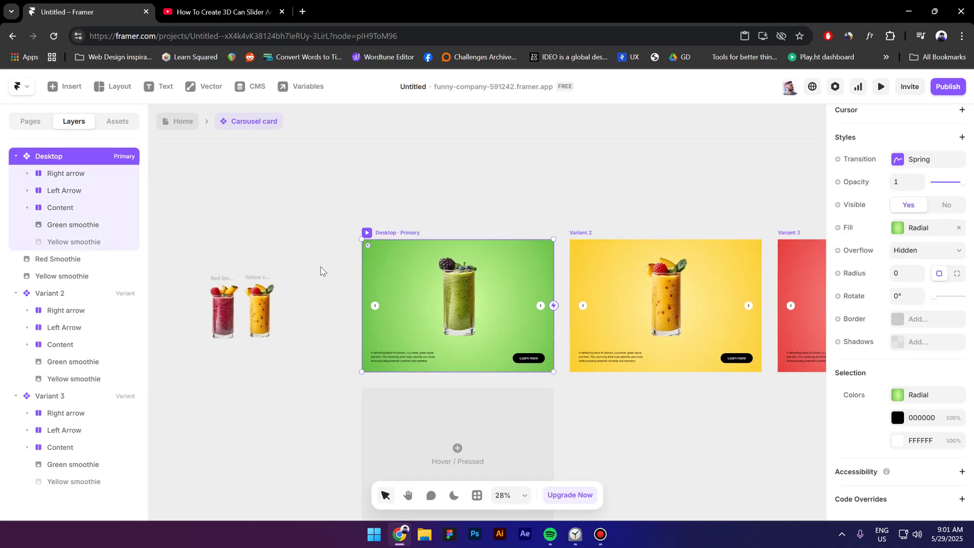
left_click(393, 231)
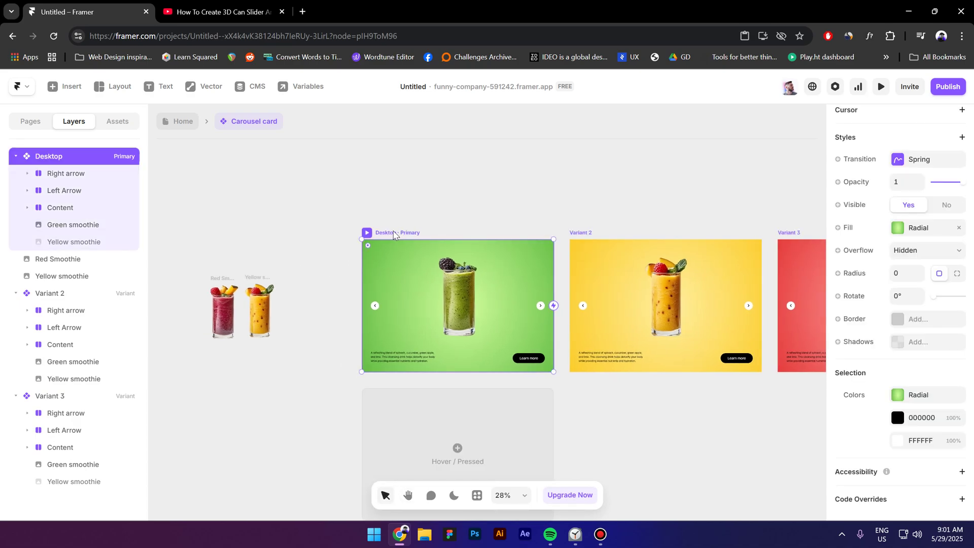
left_click(96, 243)
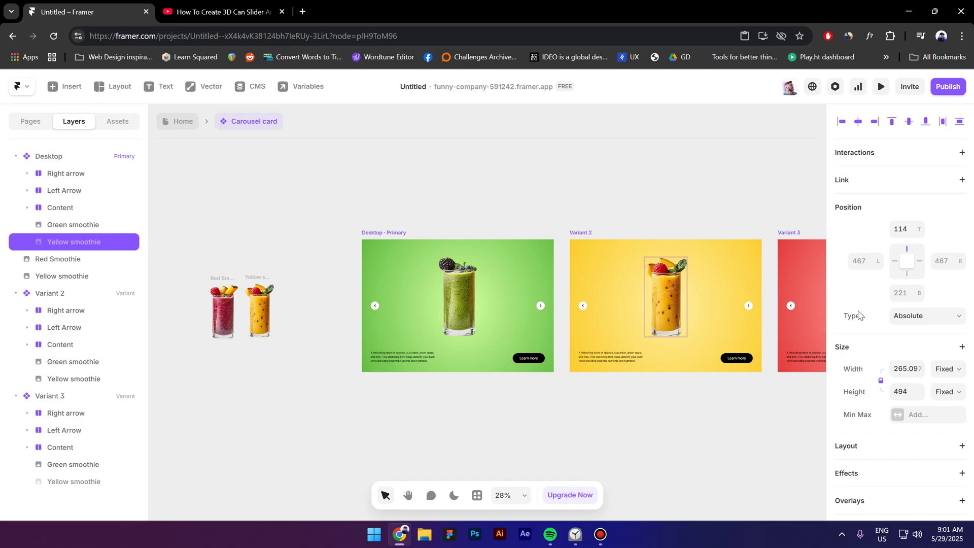
scroll(928, 350, "down", 5)
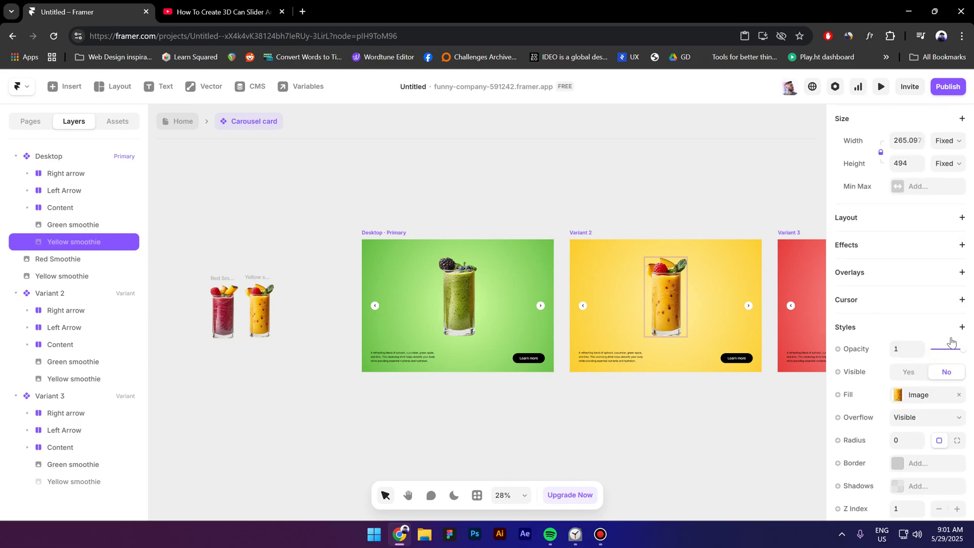
left_click(910, 373)
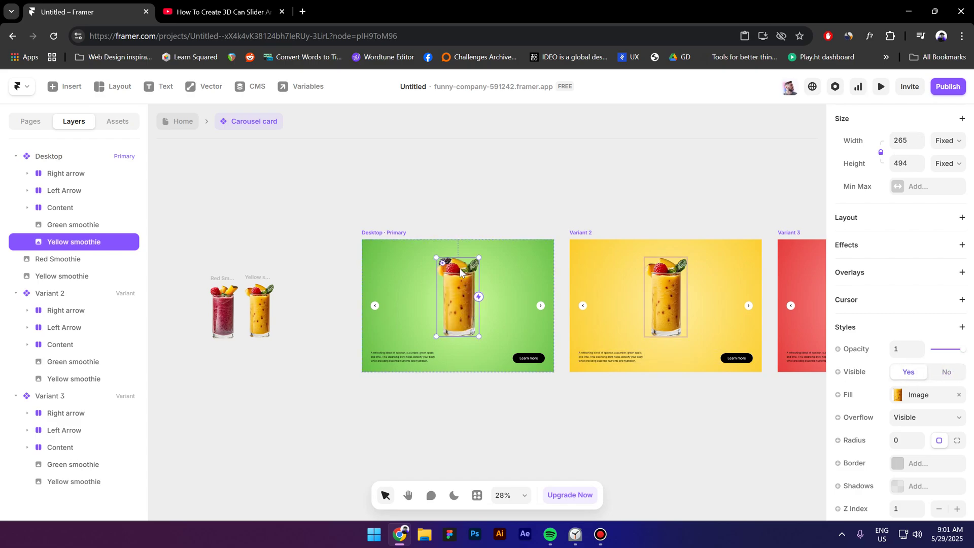
left_click_drag(459, 272, 444, 390)
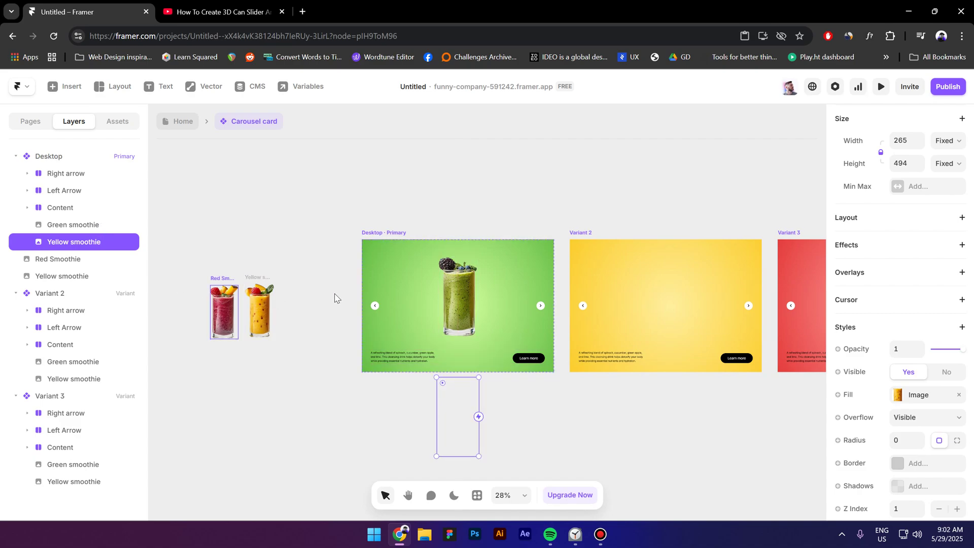
Step: Re-centre Variant 2's yellow smoothie and zoom to fit all three cards
left_click(583, 232)
left_click(63, 384)
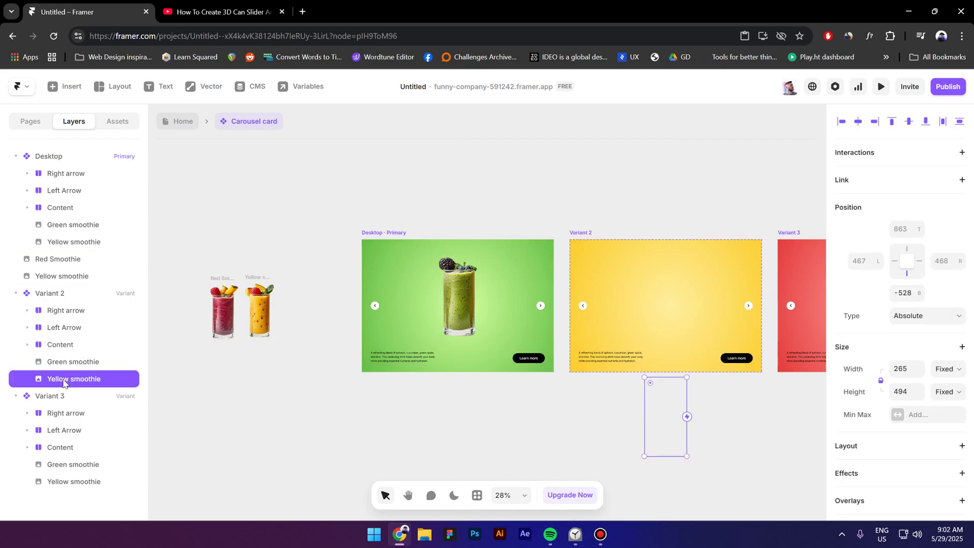
left_click(909, 122)
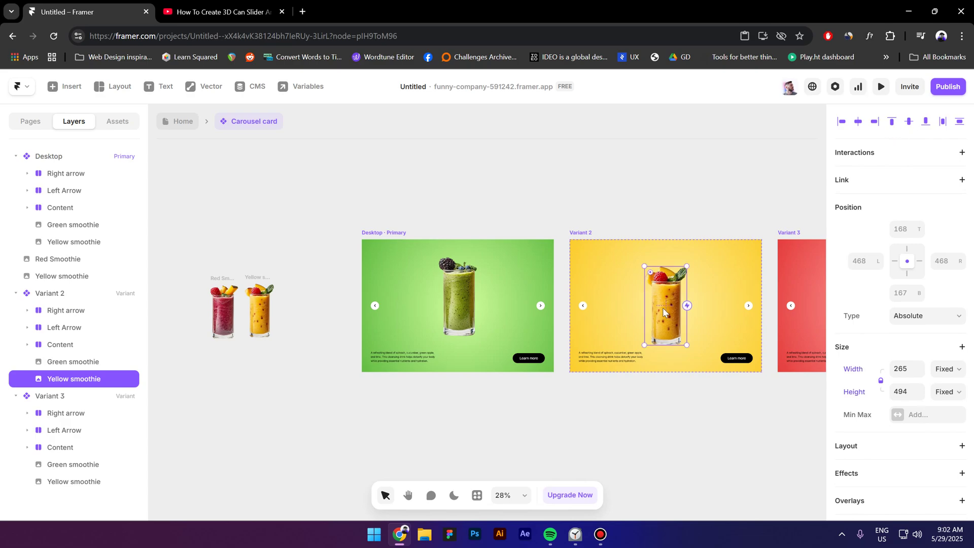
left_click_drag(662, 307, 666, 300)
left_click(620, 399)
key("shift+1")
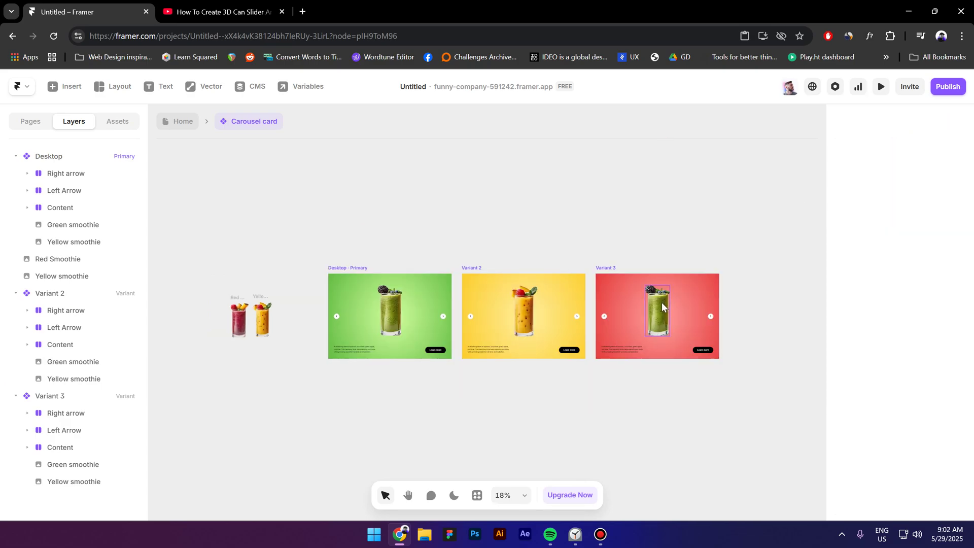
Step: Pull the green smoothie out of Variant 3 and paste the red smoothie in
left_click(240, 326)
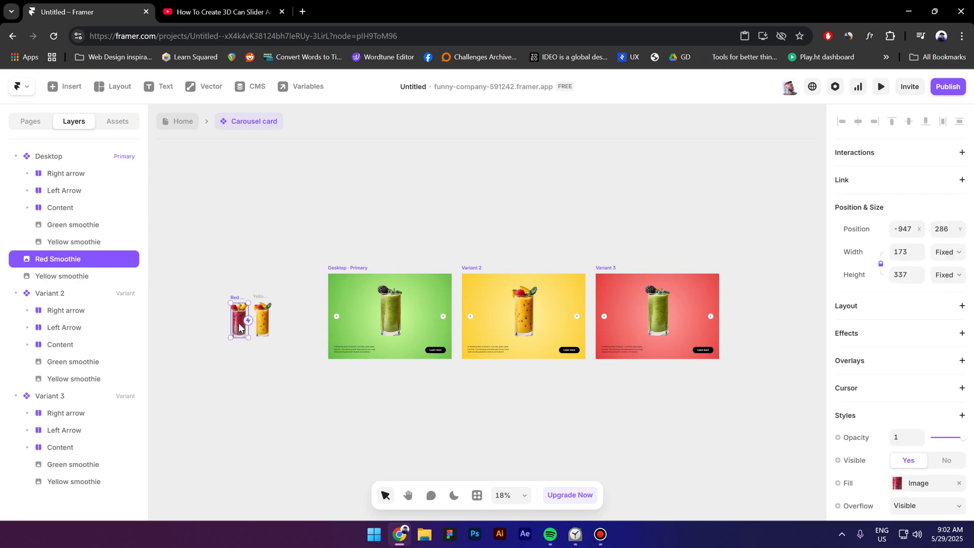
scroll(657, 305, "up", 3)
left_click(653, 321)
left_click_drag(657, 331, 661, 234)
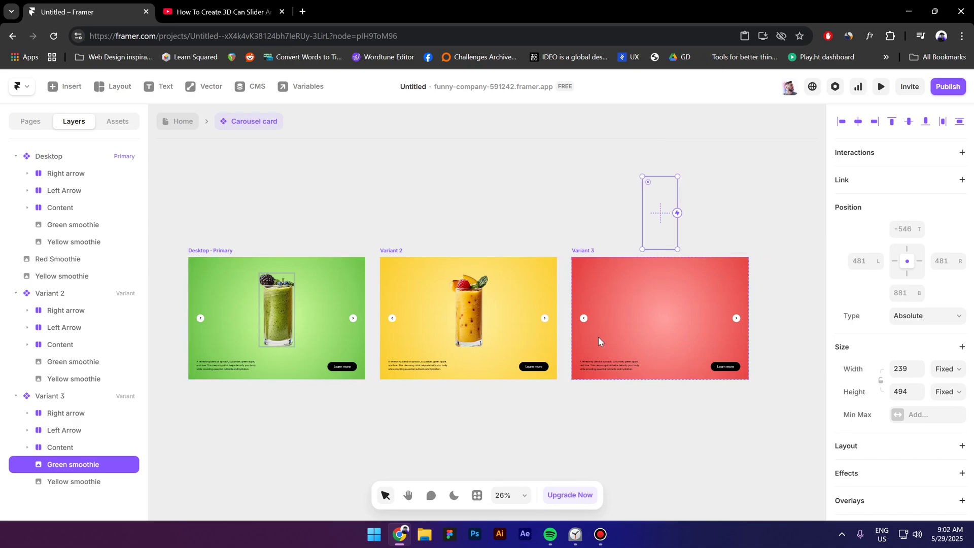
left_click(586, 252)
key("ctrl+v")
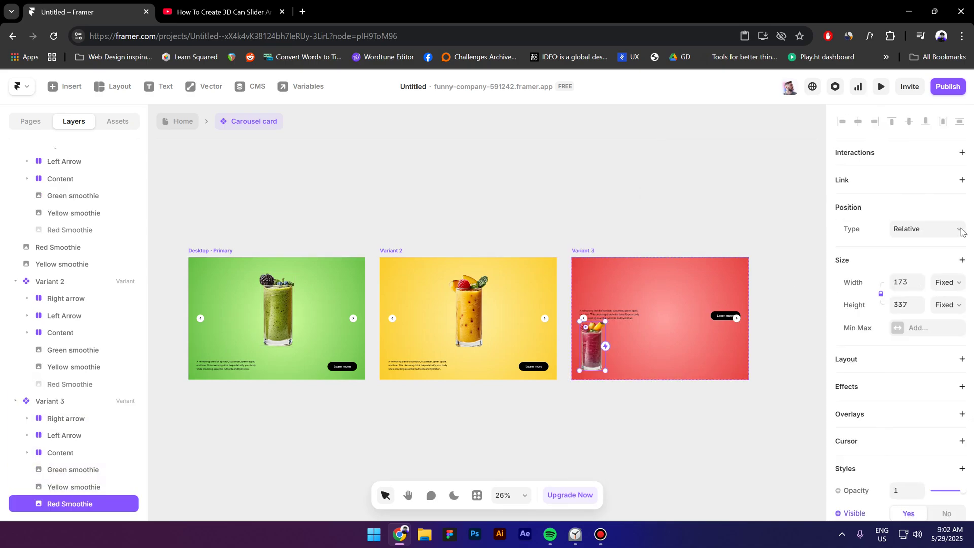
Step: Position the red smoothie absolutely, centre it in Variant 3 and set its height to 494
left_click(919, 232)
left_click(916, 246)
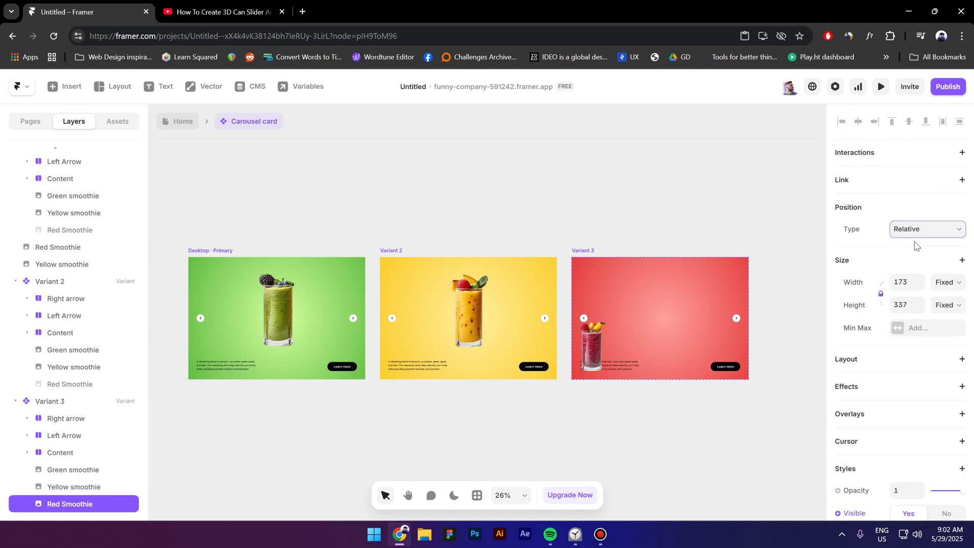
left_click(857, 122)
left_click(908, 121)
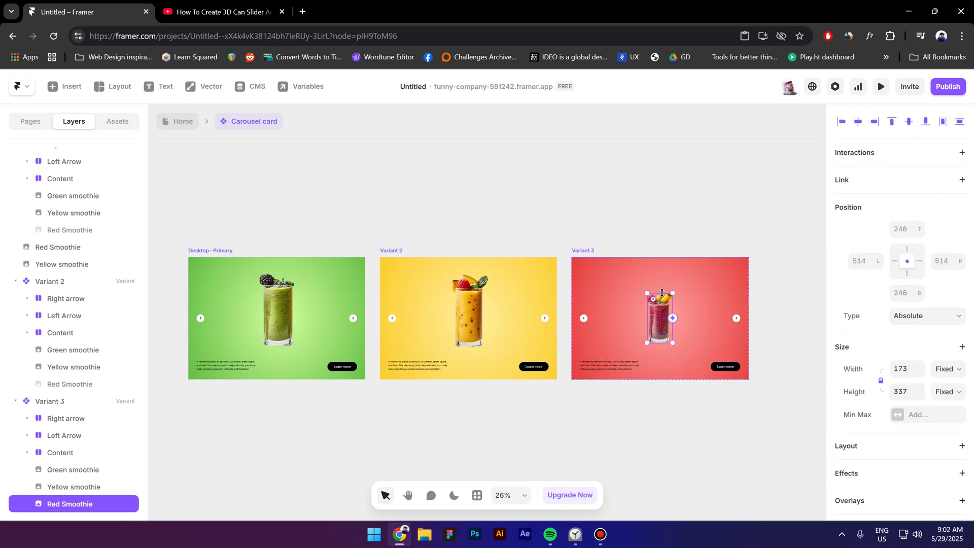
left_click(902, 394)
type("454")
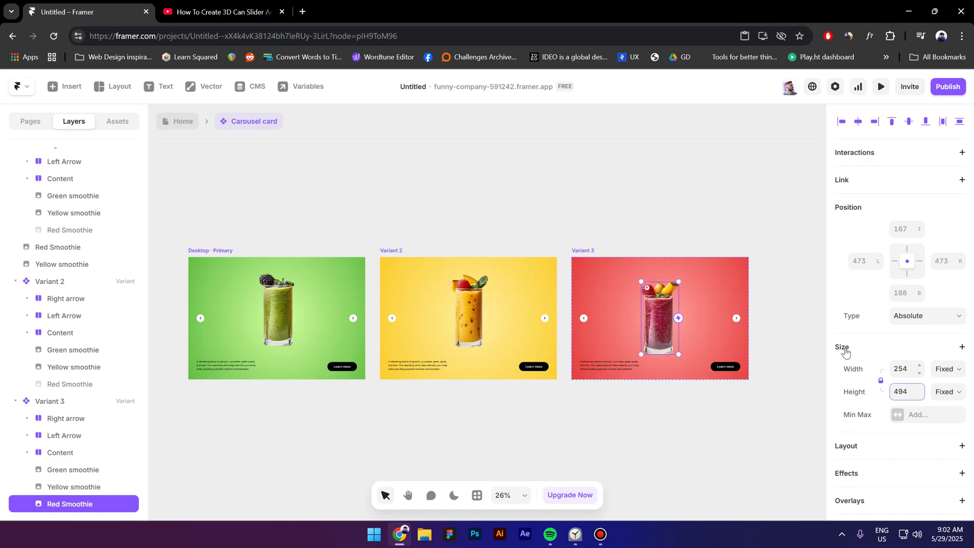
key("Return")
Step: Make Variant 2's red smoothie layer visible and park it below the yellow card
left_click(583, 251)
left_click(421, 251)
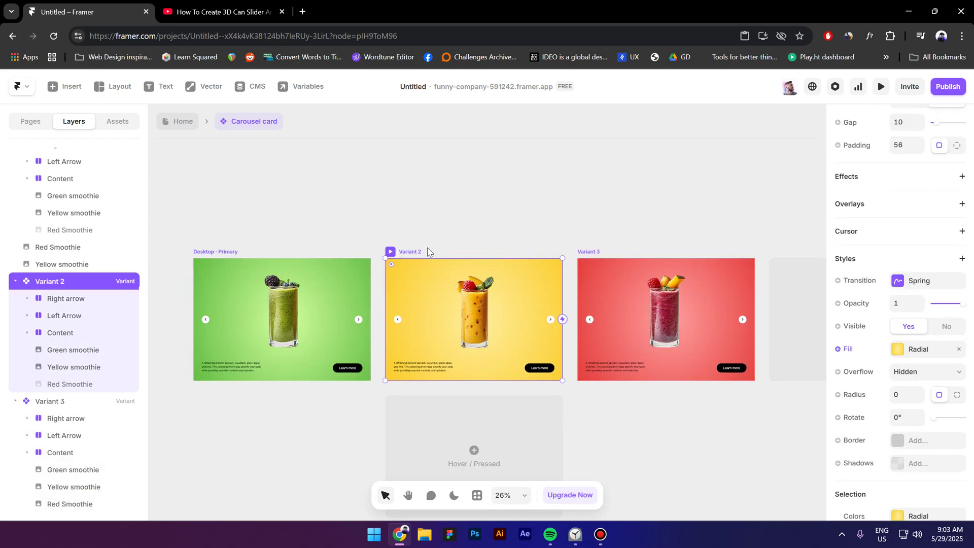
left_click(88, 390)
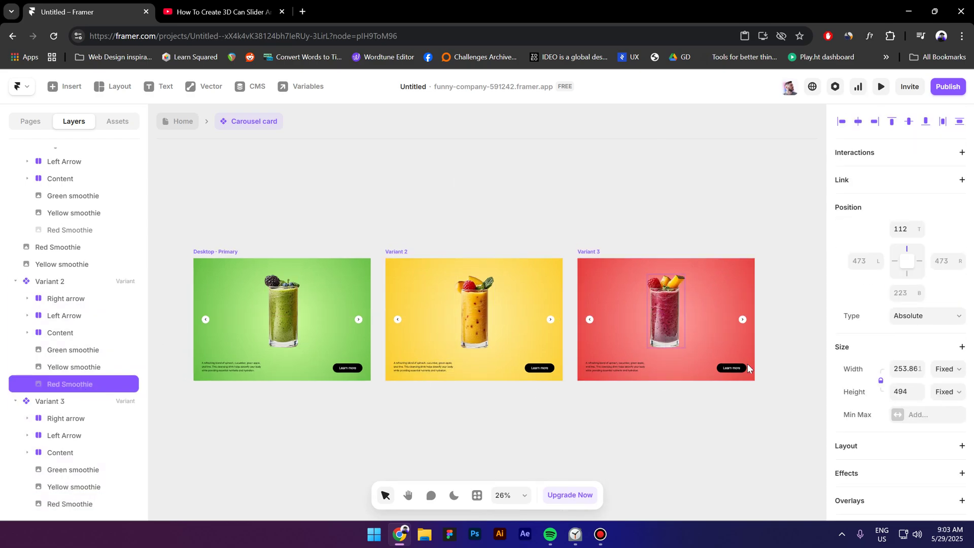
scroll(943, 355, "down", 6)
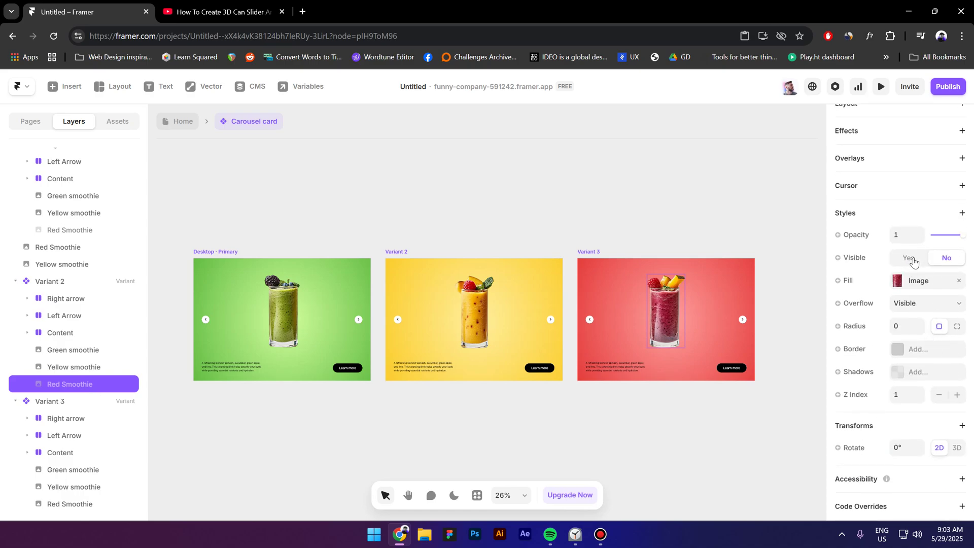
left_click(909, 258)
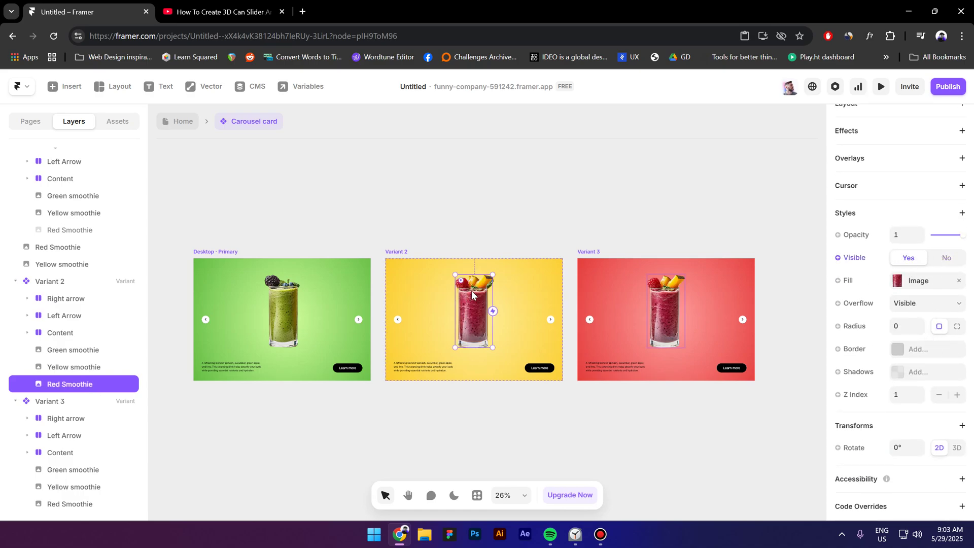
left_click_drag(470, 290, 482, 406)
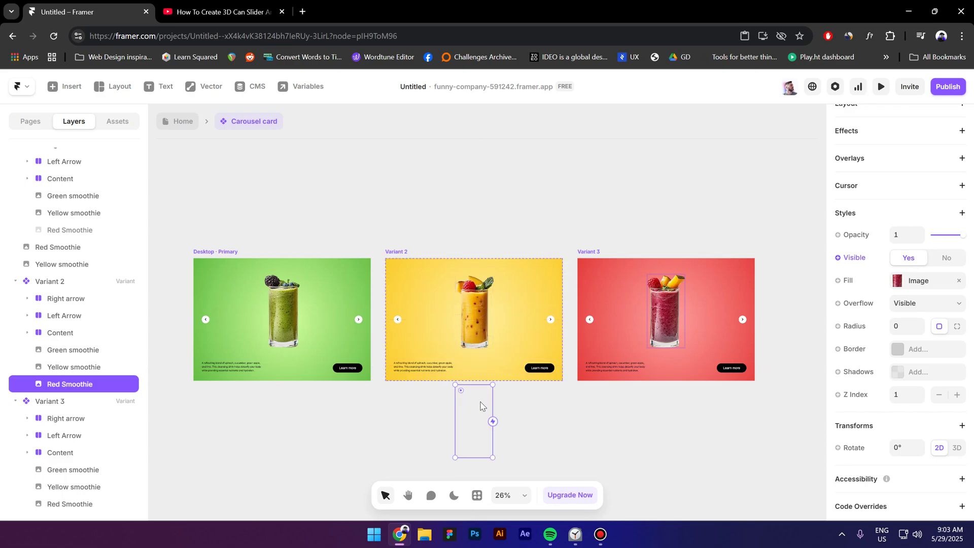
left_click(477, 228)
Step: Select the right arrow on the green Desktop card
left_click(212, 252)
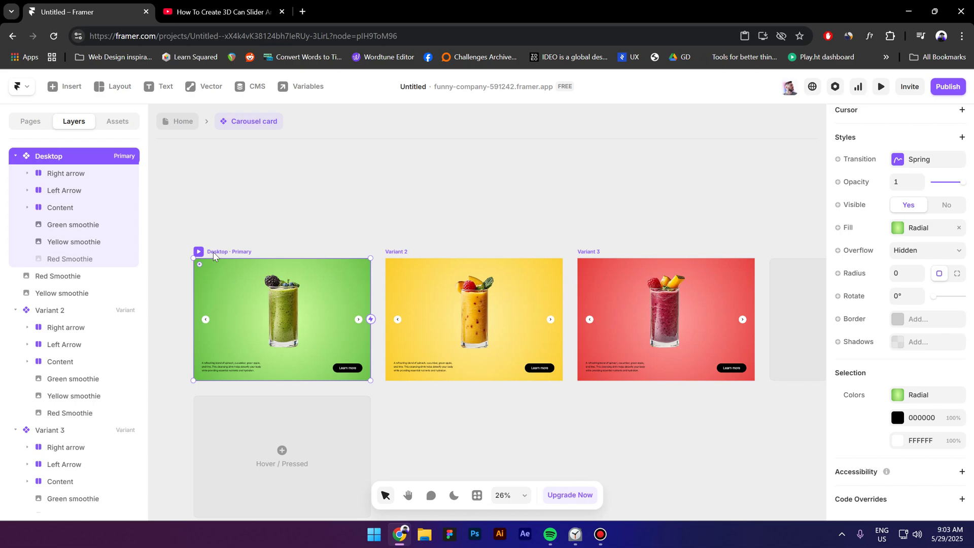
left_click(396, 424)
left_click(358, 321)
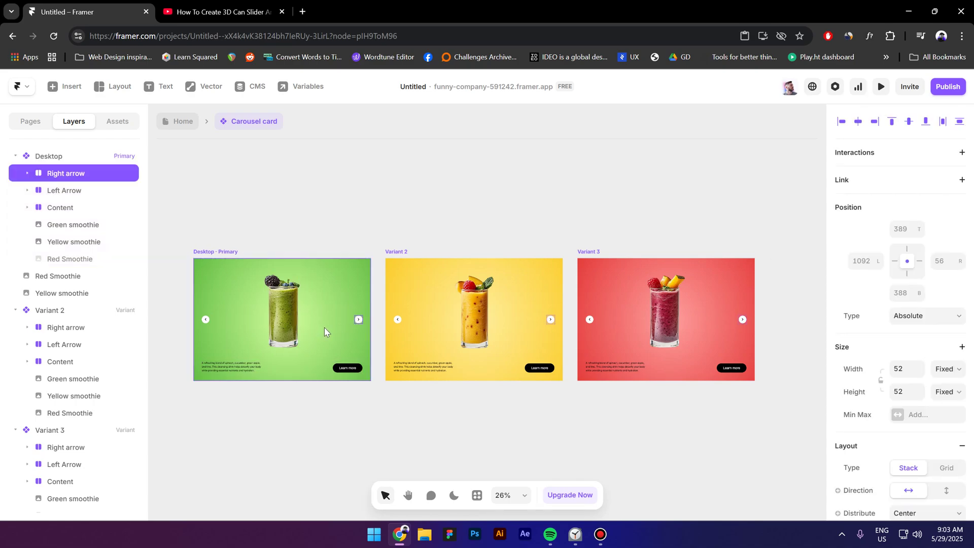
Step: Link the green card's right arrow to Variant 2 and Variant 2's left arrow back to Desktop
scroll(329, 327, "up", 5)
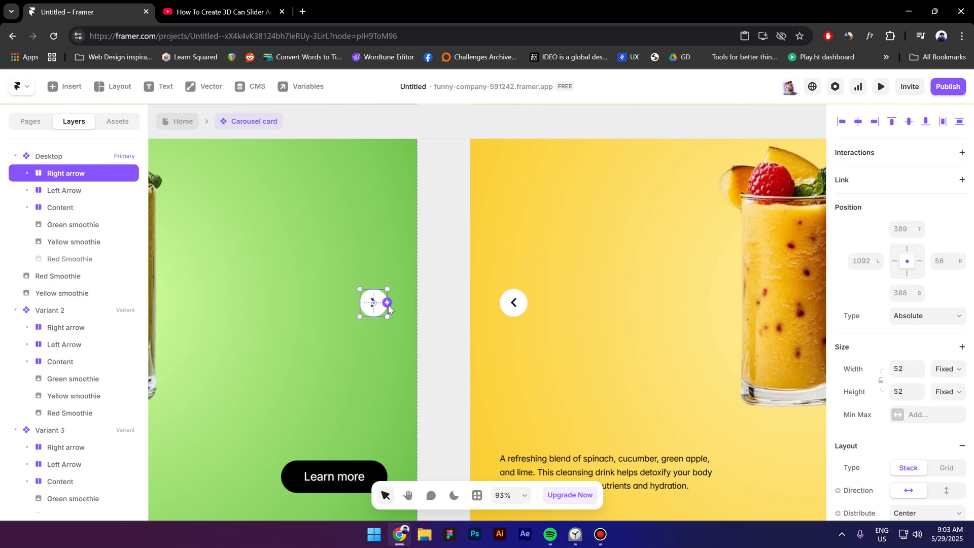
left_click_drag(385, 303, 534, 327)
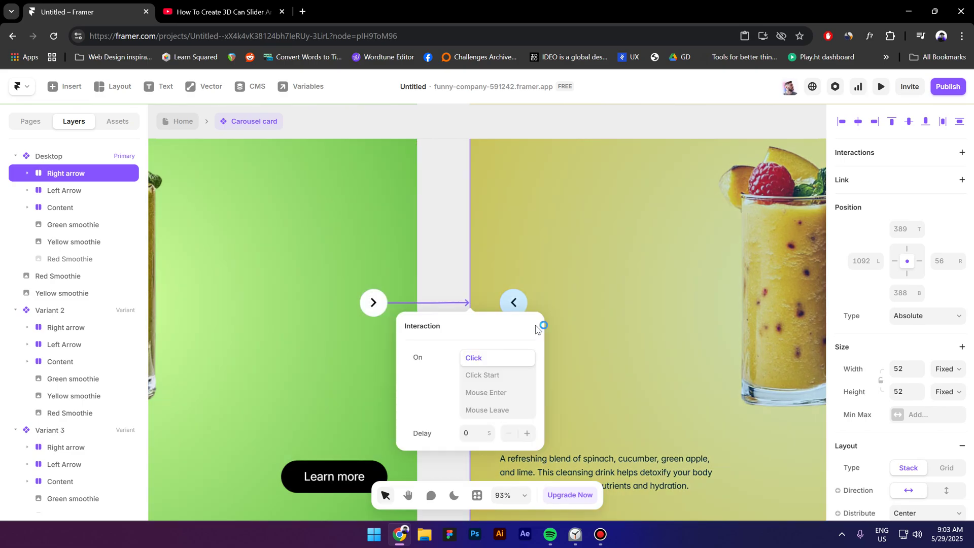
key("Escape")
scroll(489, 322, "down", 2)
left_click(489, 317)
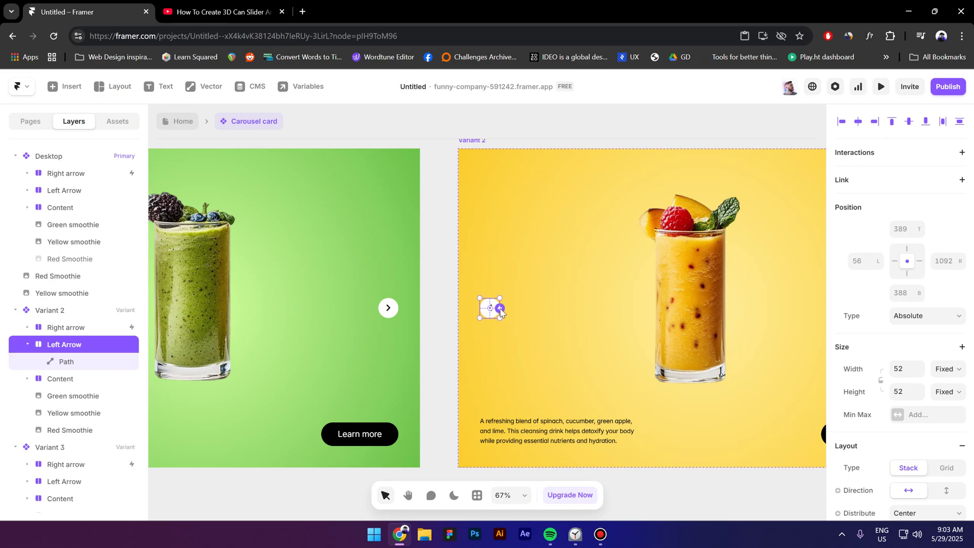
left_click_drag(496, 312, 376, 309)
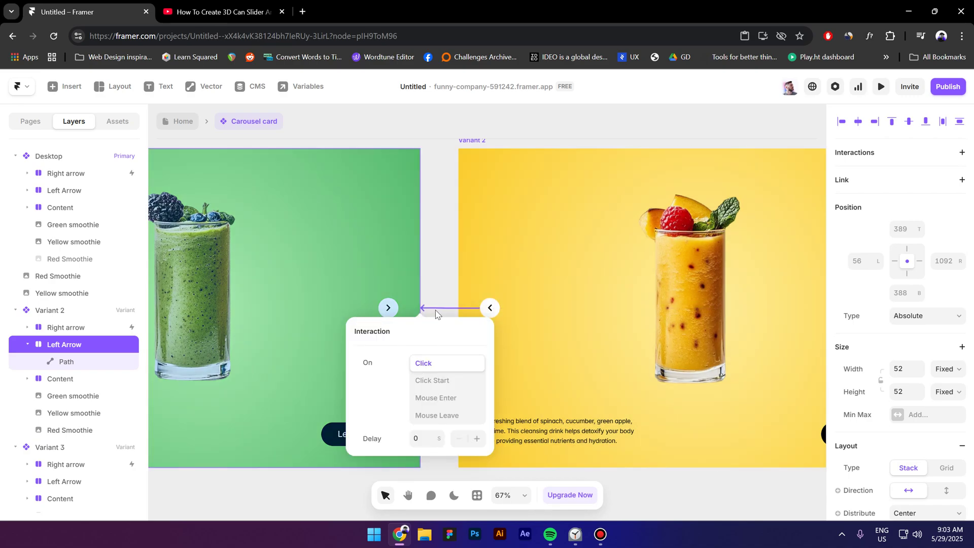
key("Escape")
Step: Link Variant 2's right arrow to Variant 3 and Variant 3's left arrow back to Variant 2
scroll(430, 259, "down", 3)
left_click(634, 421)
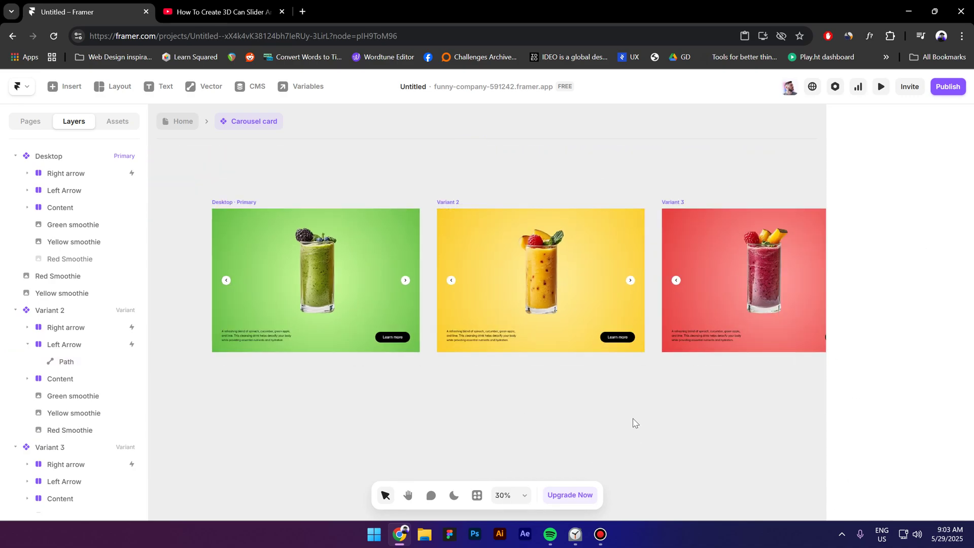
scroll(641, 299, "up", 3)
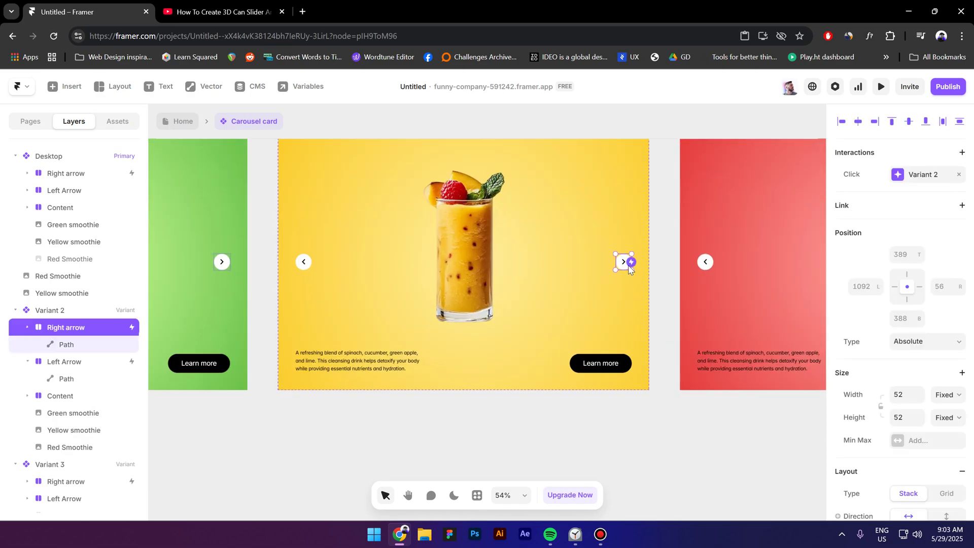
left_click_drag(631, 264, 698, 269)
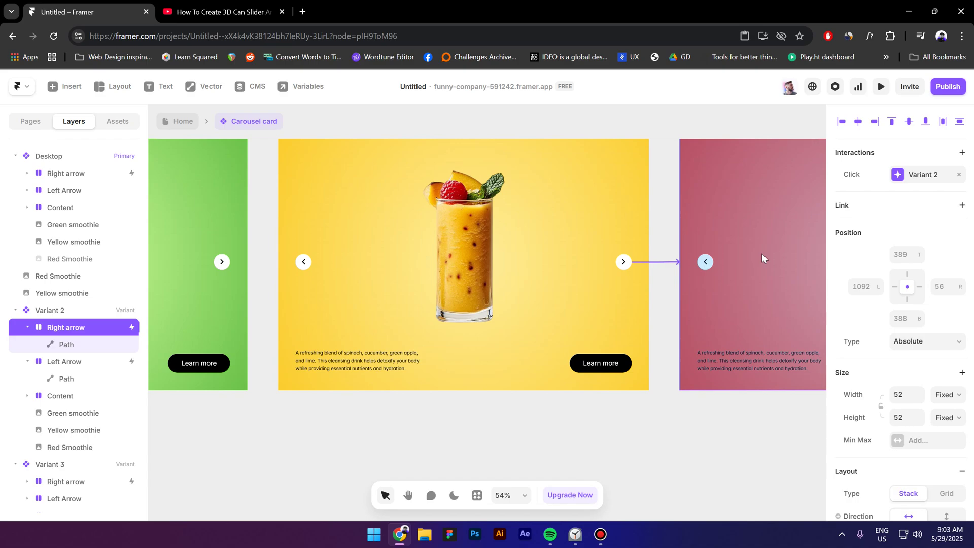
left_click_drag(761, 253, 761, 253)
left_click(546, 367)
scroll(662, 316, "down", 5)
left_click(614, 302)
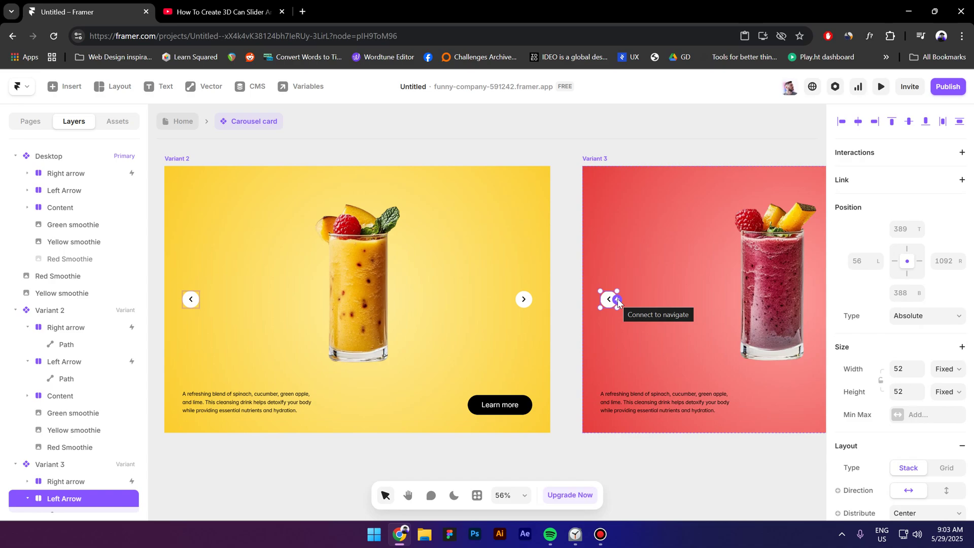
left_click_drag(618, 303, 529, 322)
left_click(658, 476)
Step: Loop Variant 3's right arrow back to Desktop and link Desktop's left arrow to Variant 3
scroll(624, 295, "down", 5)
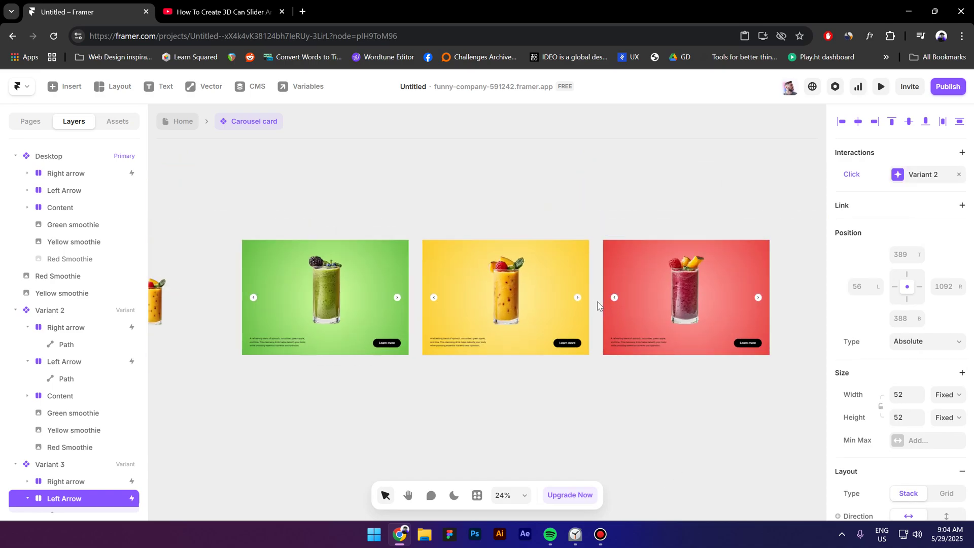
left_click(758, 298)
key("shift+2")
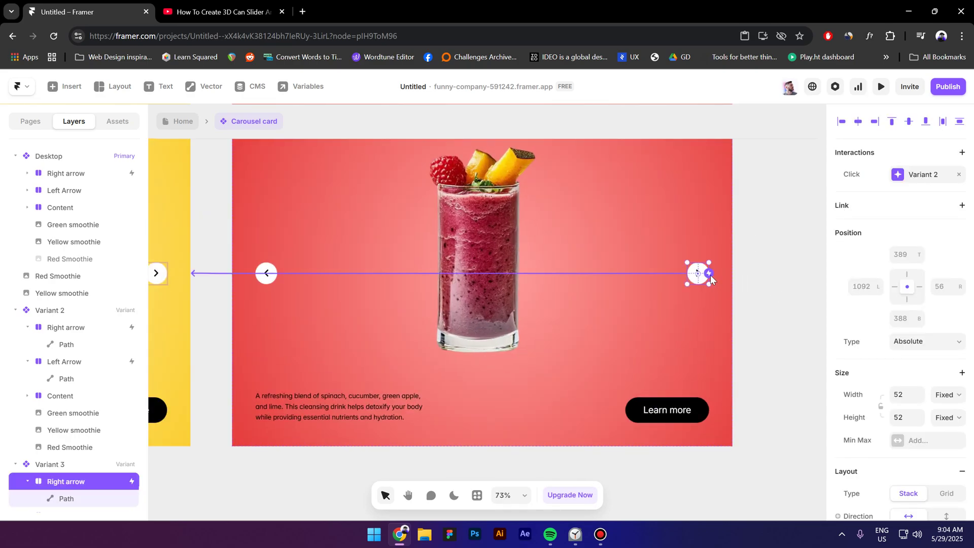
scroll(759, 378, "down", 5)
scroll(759, 377, "down", 3)
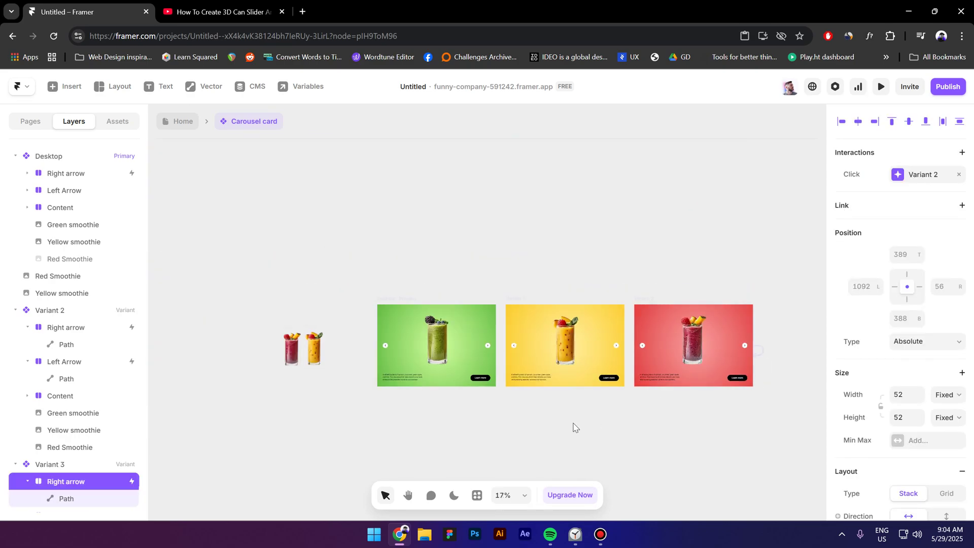
left_click(444, 370)
key("Escape")
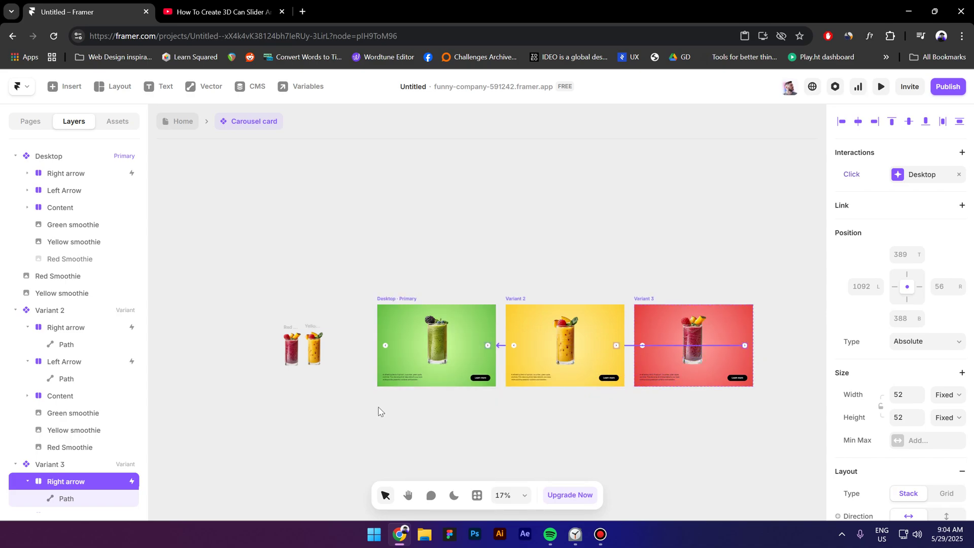
scroll(383, 341, "up", 7)
key("Escape")
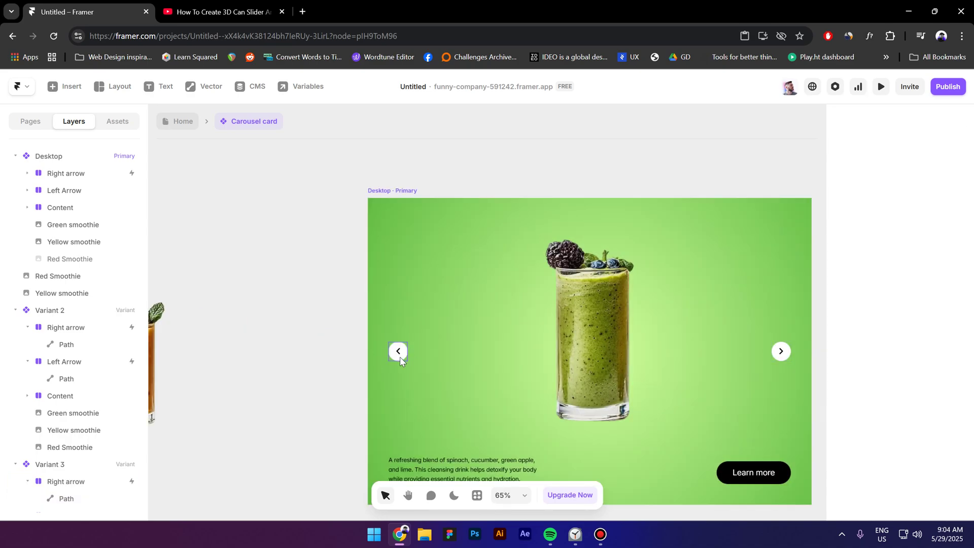
left_click(400, 356)
left_click_drag(407, 357, 598, 382)
scroll(335, 391, "down", 8)
left_click(643, 421)
Step: Add a text layer reading 'Green' on the green card
scroll(330, 367, "up", 5)
key("Escape")
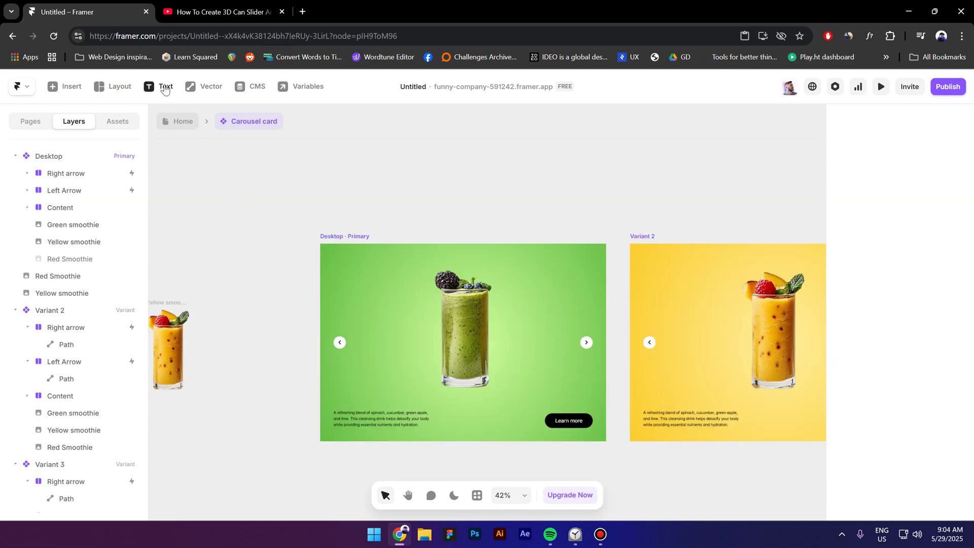
left_click(159, 87)
left_click(383, 307)
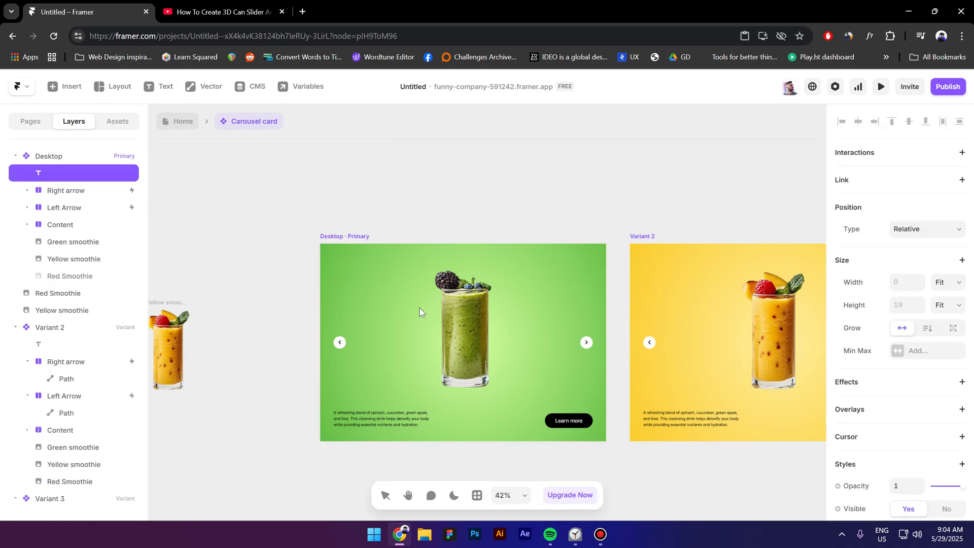
type("Green")
key("Escape")
Step: Make the Green text absolutely positioned, centred in the card, and 294 px in size
left_click(925, 230)
left_click(913, 256)
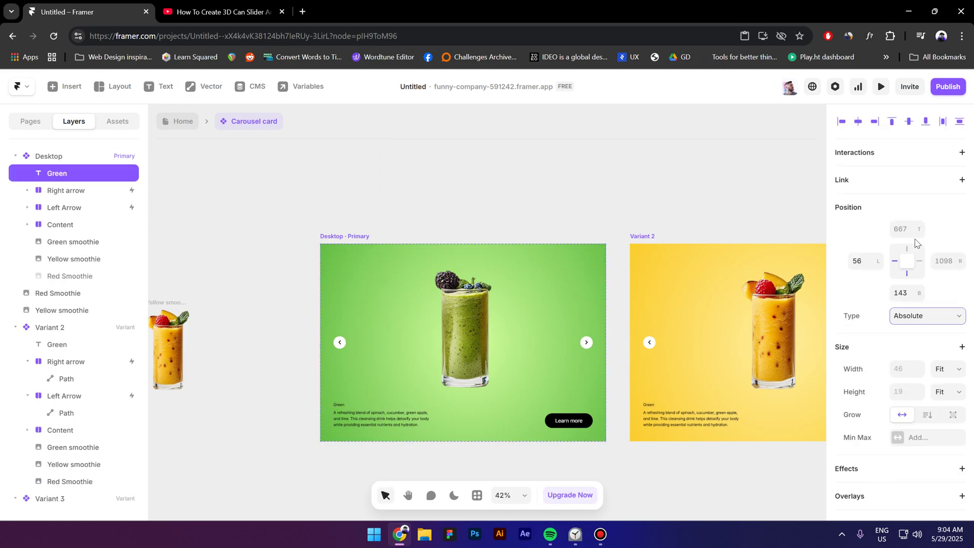
left_click(858, 122)
left_click(908, 121)
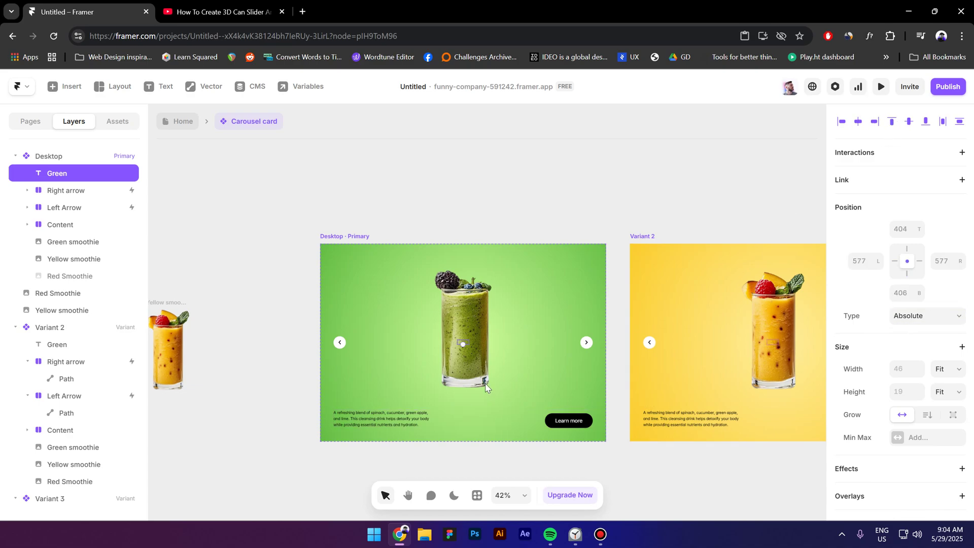
left_click_drag(463, 349, 468, 384)
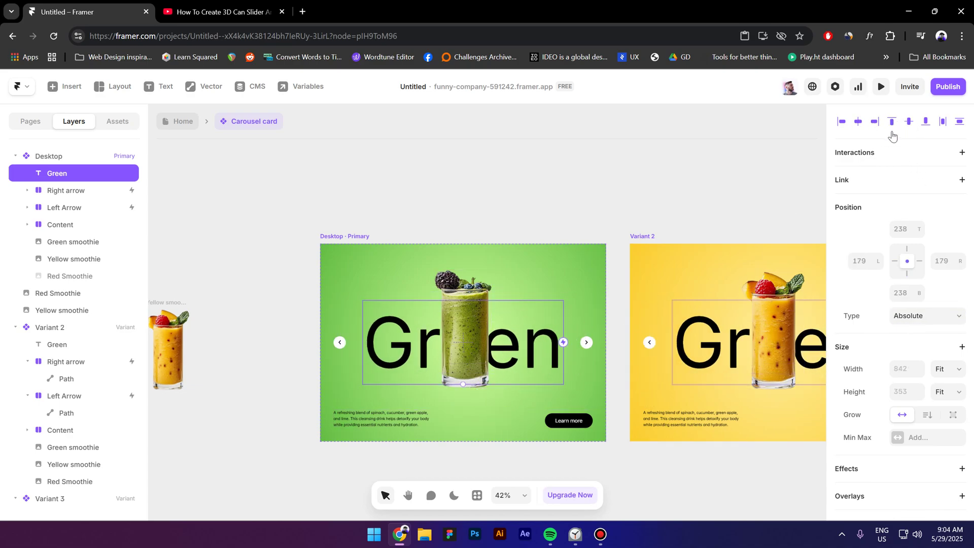
Step: Set the Green word's weight to Bold and letter spacing to -0.04
scroll(910, 392, "down", 6)
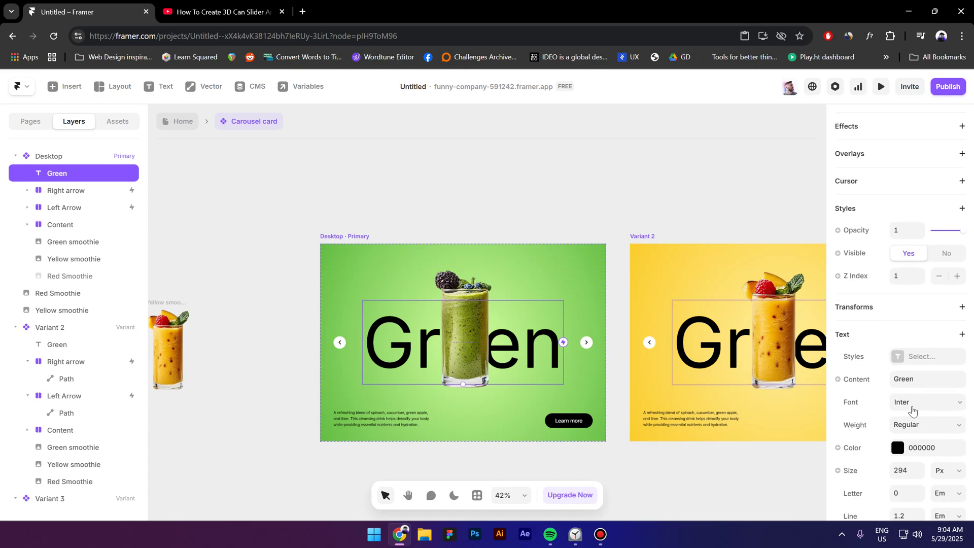
left_click(913, 406)
left_click(913, 404)
left_click(913, 425)
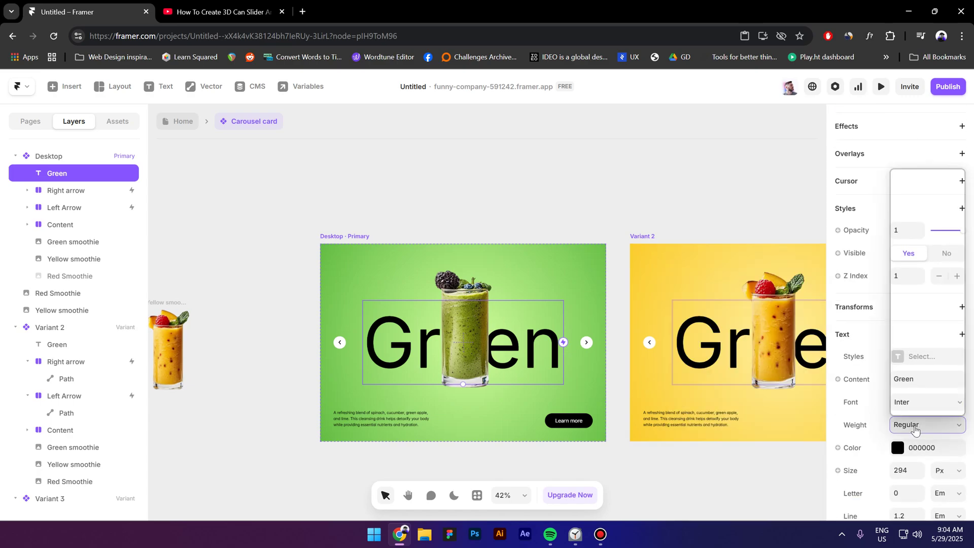
left_click(922, 344)
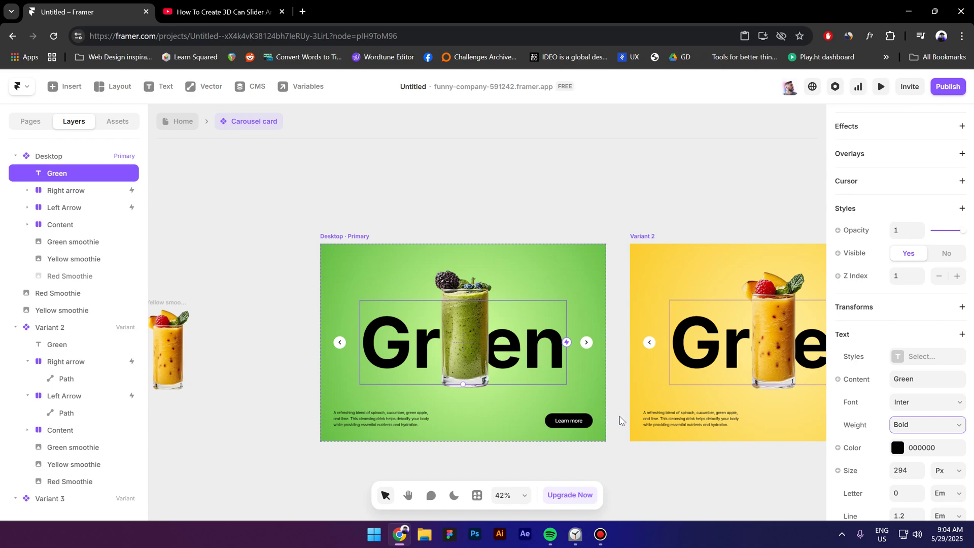
scroll(903, 426, "down", 3)
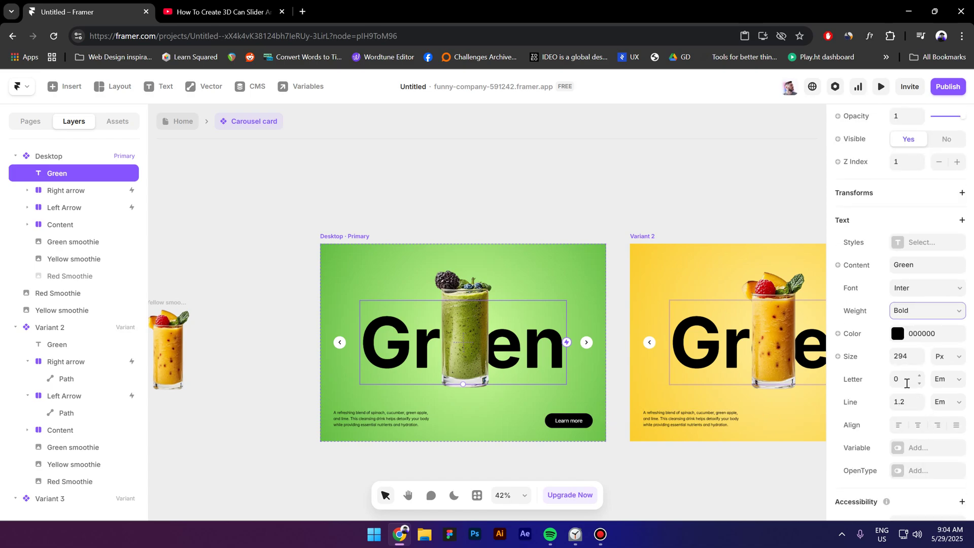
left_click(905, 381)
type("-0.04")
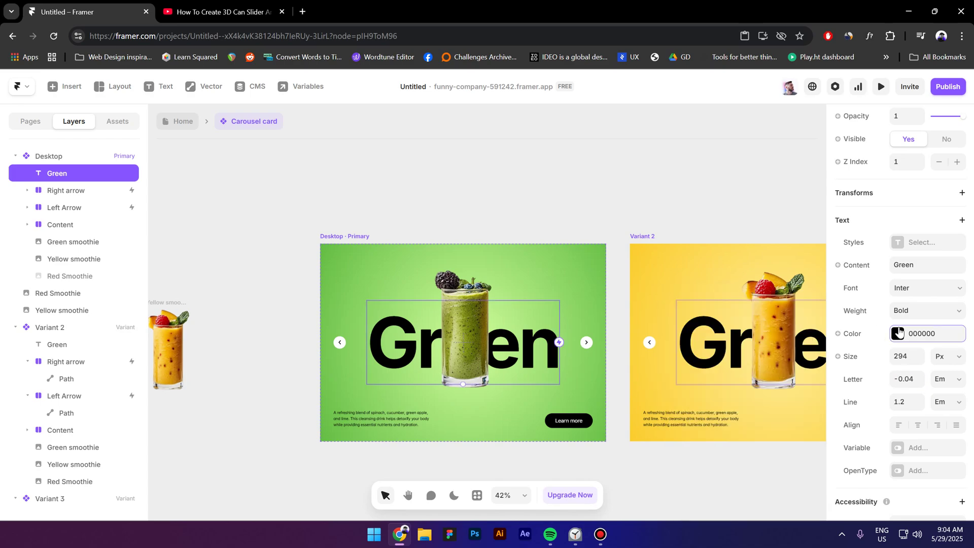
Step: Change the Green word's colour to white, FFFFFF
left_click(897, 334)
left_click(695, 448)
type("FFFFFF")
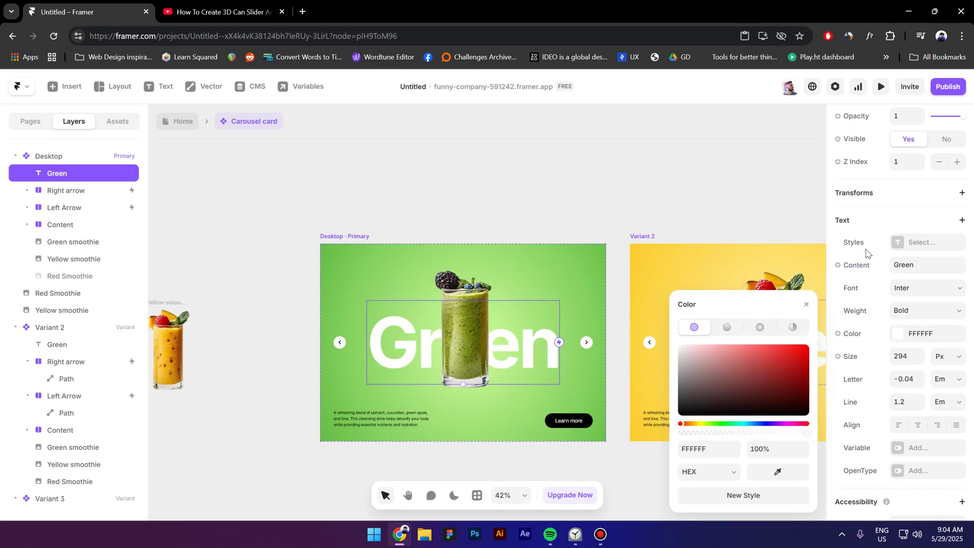
scroll(889, 342, "up", 3)
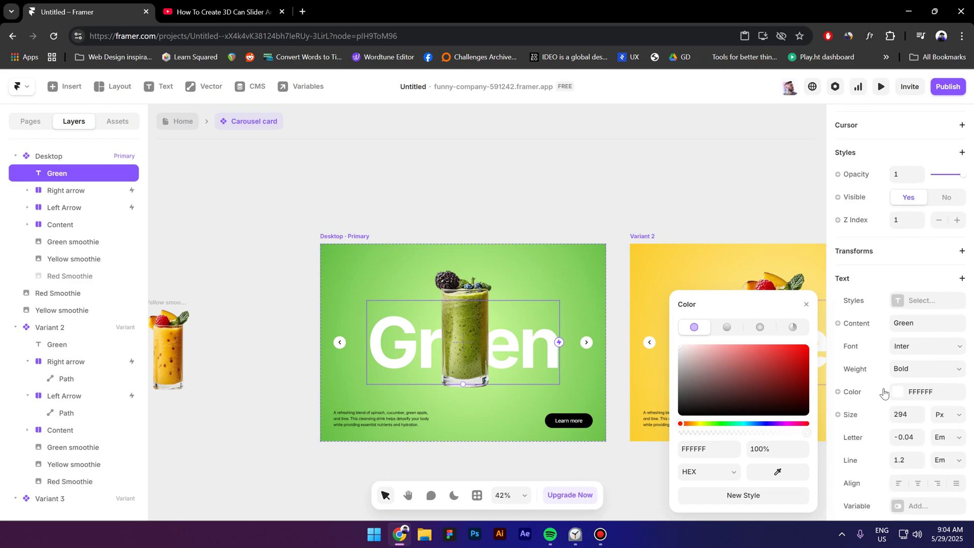
left_click(884, 393)
Step: Add a Soft Light blending style to the Green word
scroll(883, 394, "up", 5)
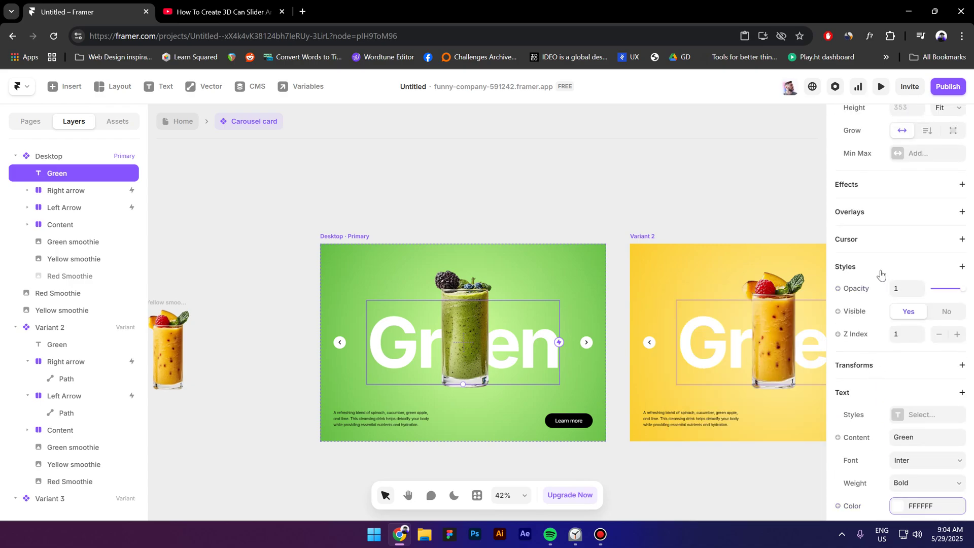
left_click(880, 274)
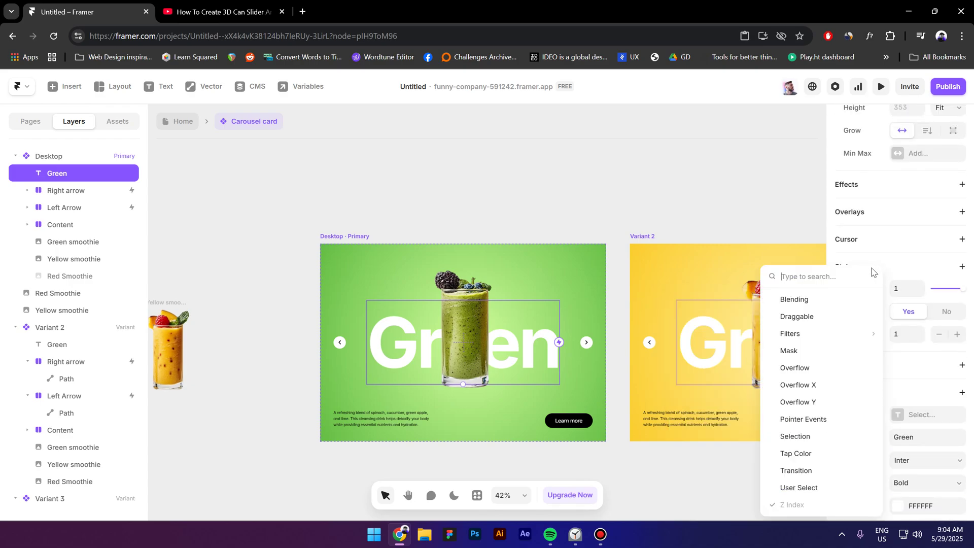
left_click(831, 299)
left_click(944, 339)
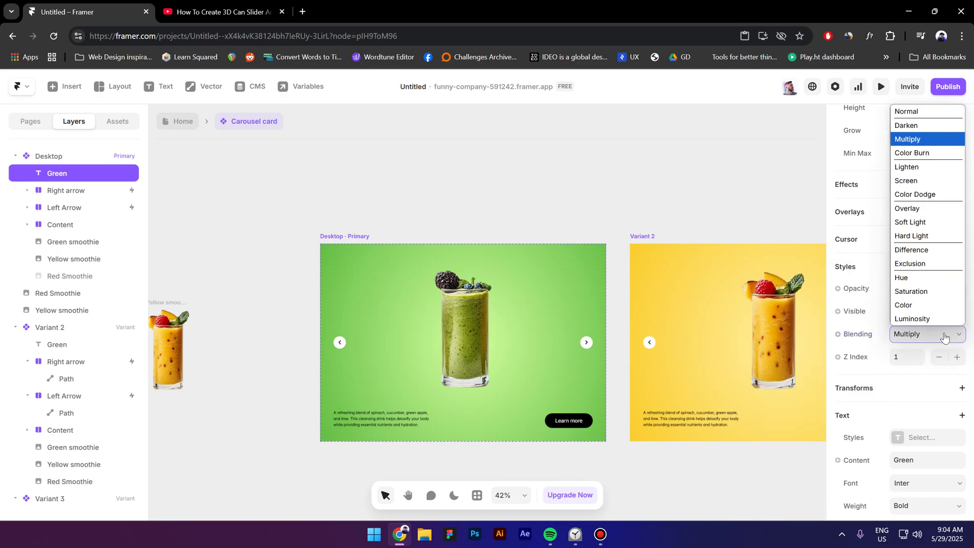
left_click(938, 222)
Step: Change the big word on the yellow card to 'Yellow'
left_click(321, 286)
scroll(677, 317, "down", 3)
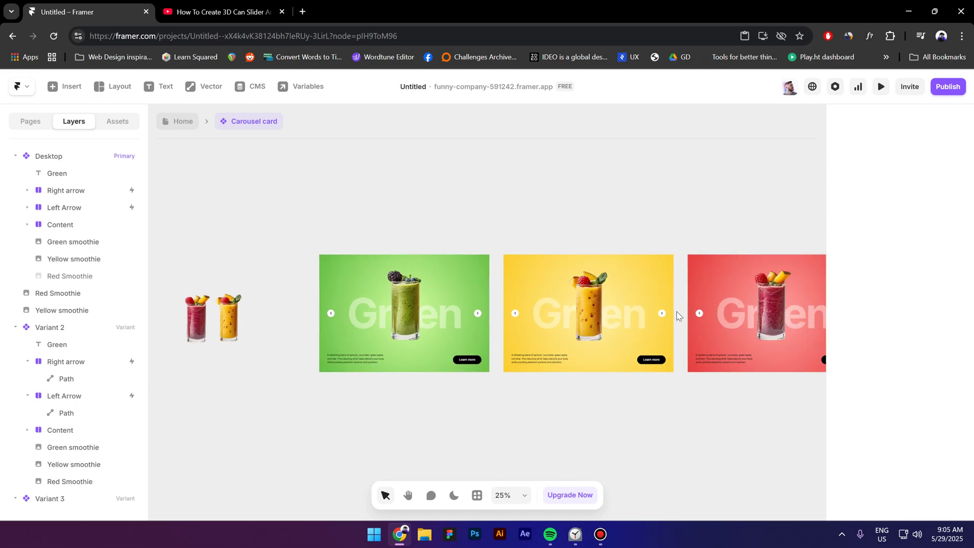
scroll(677, 317, "up", 3)
left_click(614, 316)
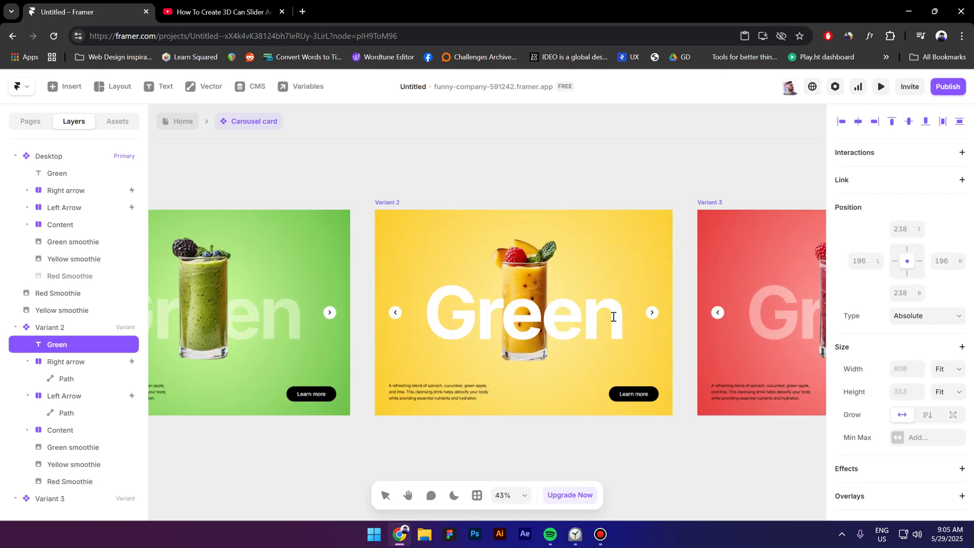
double_click(614, 316)
type("Yellow")
Step: Change the big word on the red card to 'Red' and clear the selection
scroll(457, 345, "right", 5)
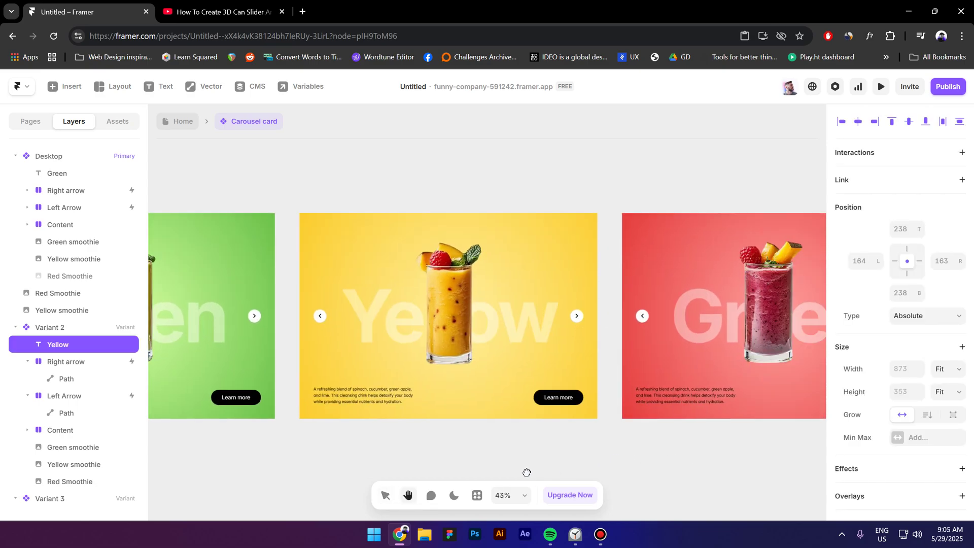
left_click(592, 348)
double_click(592, 348)
type("Red")
key("Escape")
scroll(456, 329, "left", 8)
left_click(300, 188)
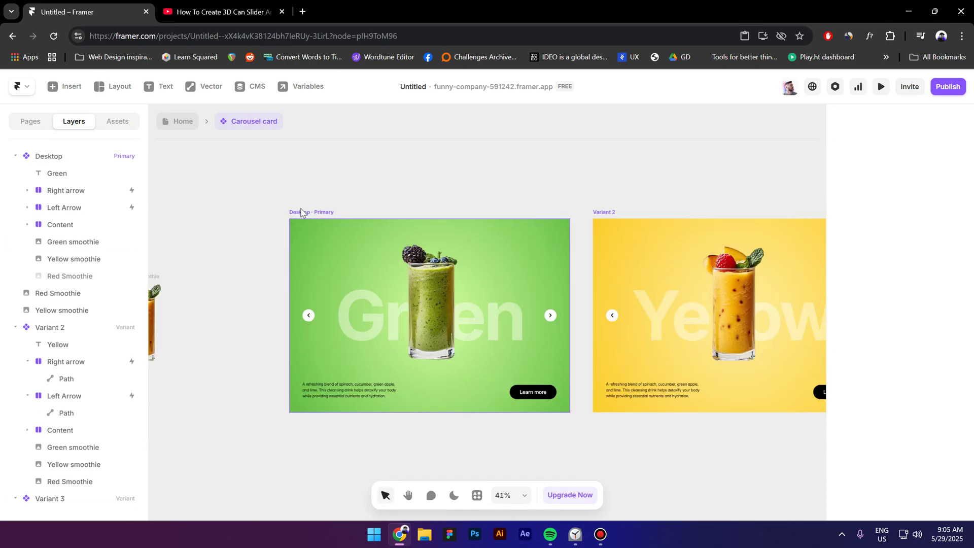
Step: Set the Desktop · Primary spring transition to bounce 0.6 and time 0.8 s
left_click(305, 213)
scroll(930, 281, "up", 1)
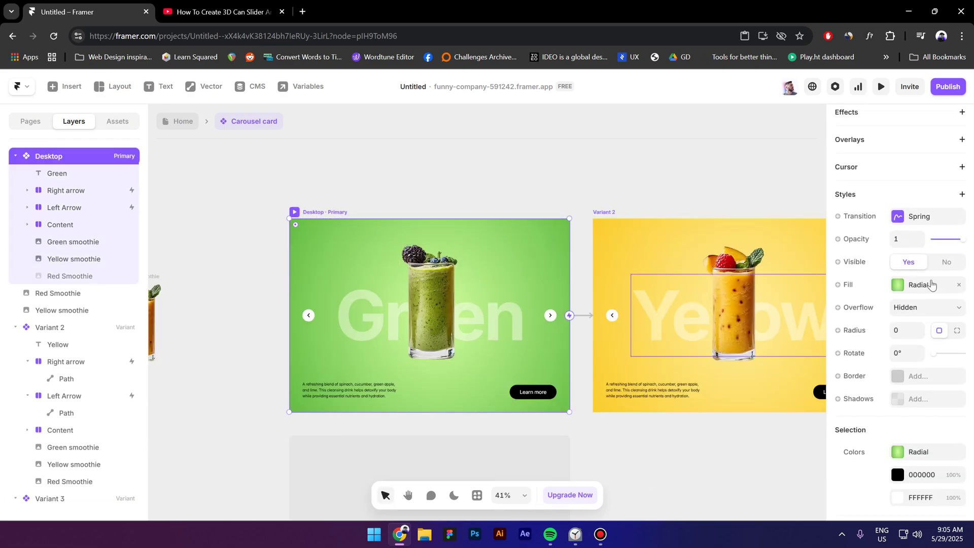
left_click(920, 219)
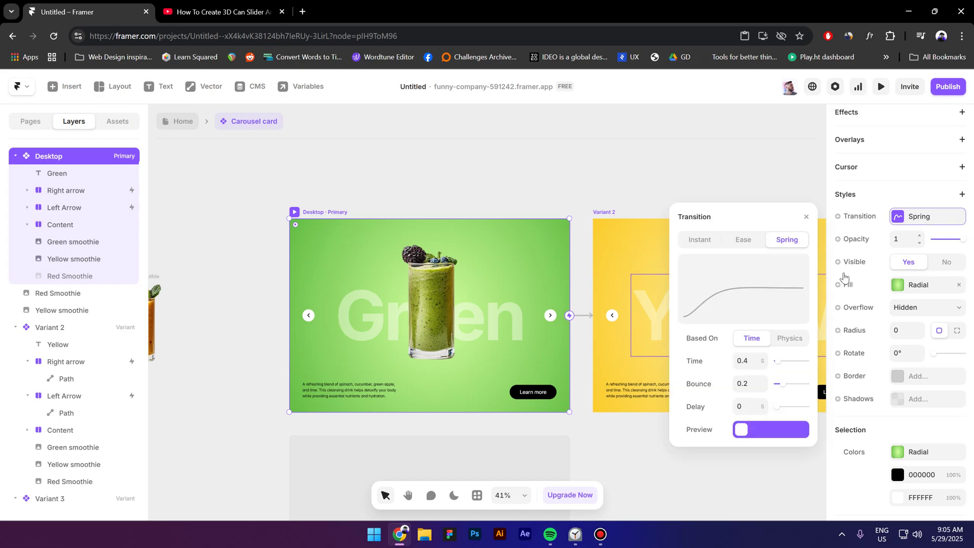
left_click(764, 381)
left_click(764, 381)
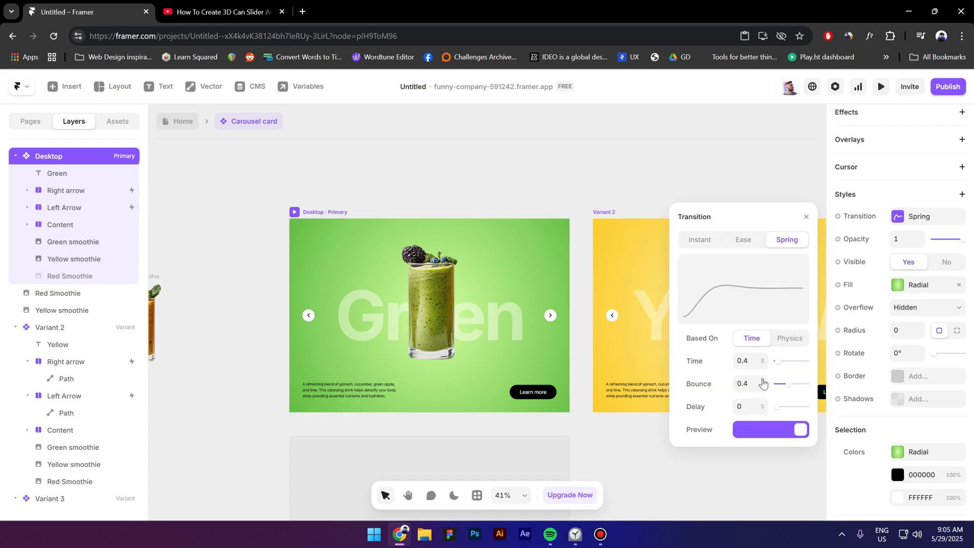
left_click(763, 380)
left_click(763, 381)
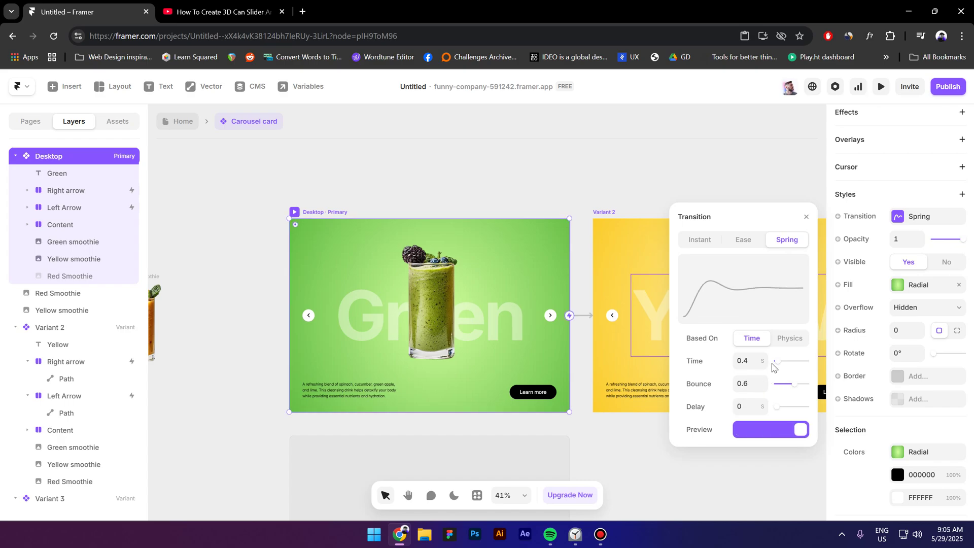
left_click(762, 358)
left_click(761, 359)
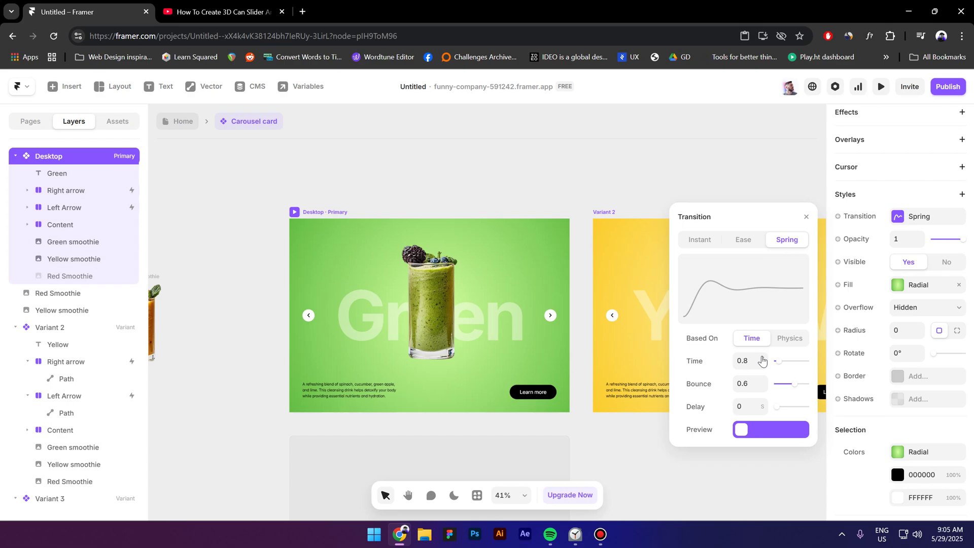
Step: Open the preview and cycle the smoothie slides with the right arrow, ending on Red
left_click(294, 213)
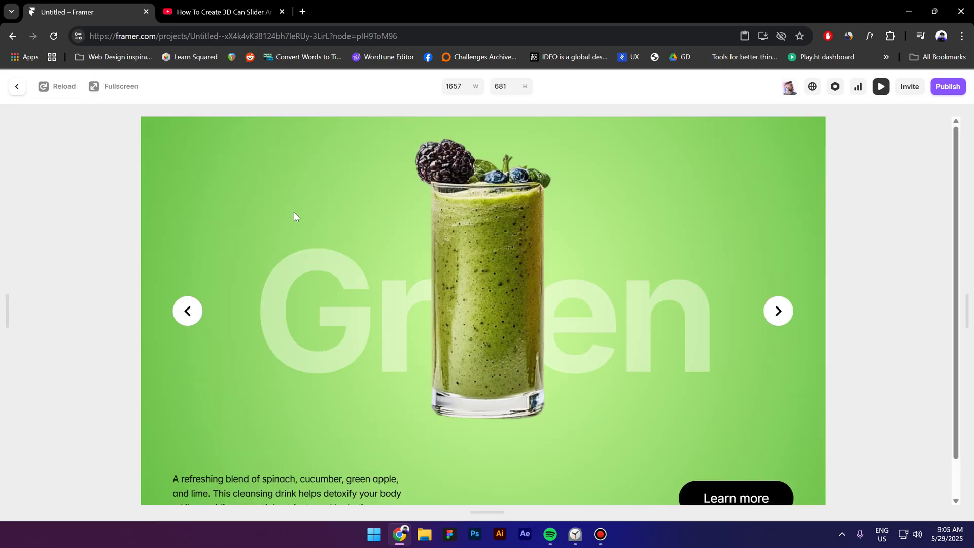
left_click(779, 311)
left_click(778, 311)
left_click(779, 310)
left_click(778, 311)
left_click(779, 311)
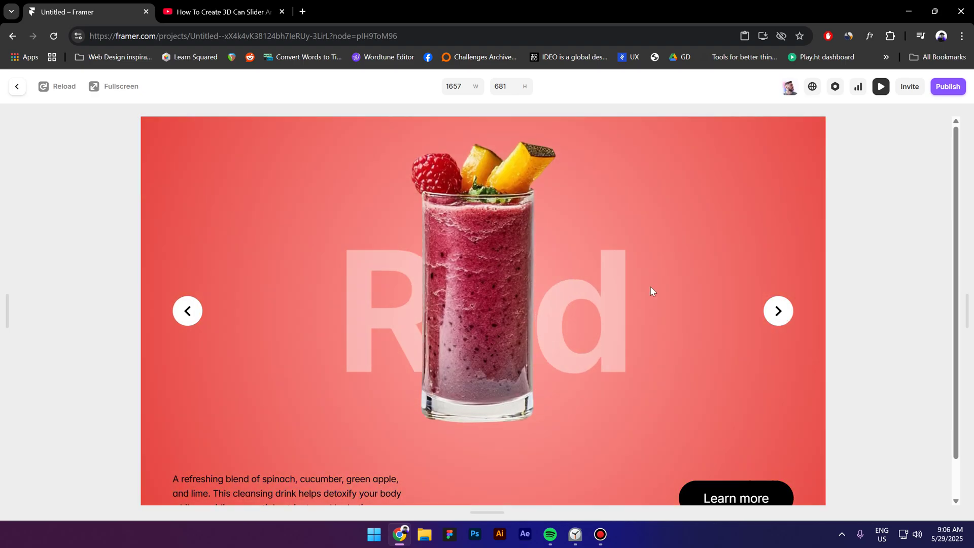
left_click(779, 311)
left_click(779, 311)
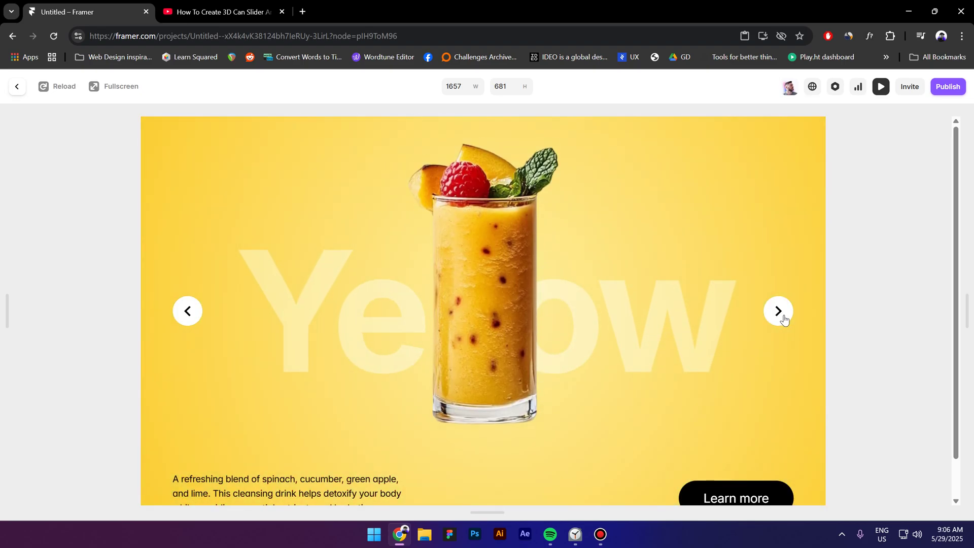
left_click(779, 311)
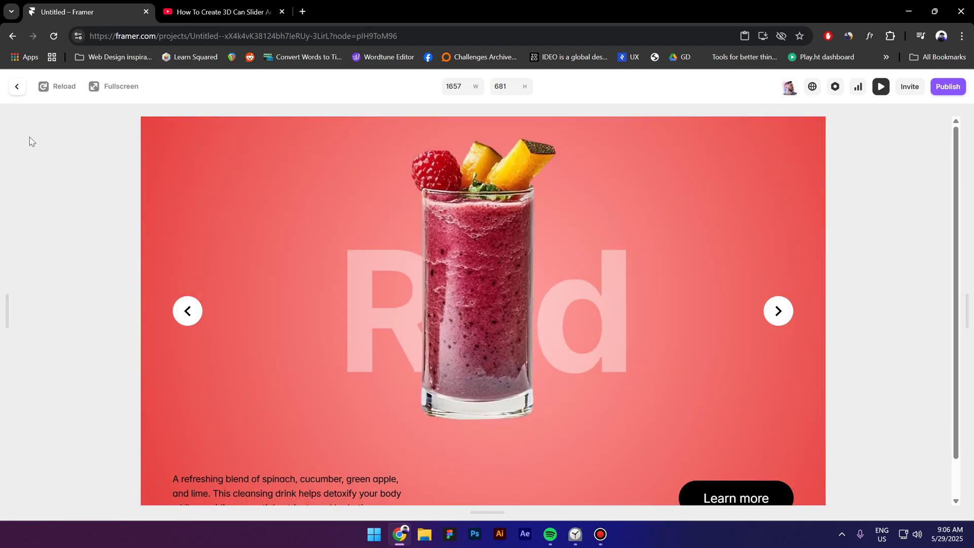